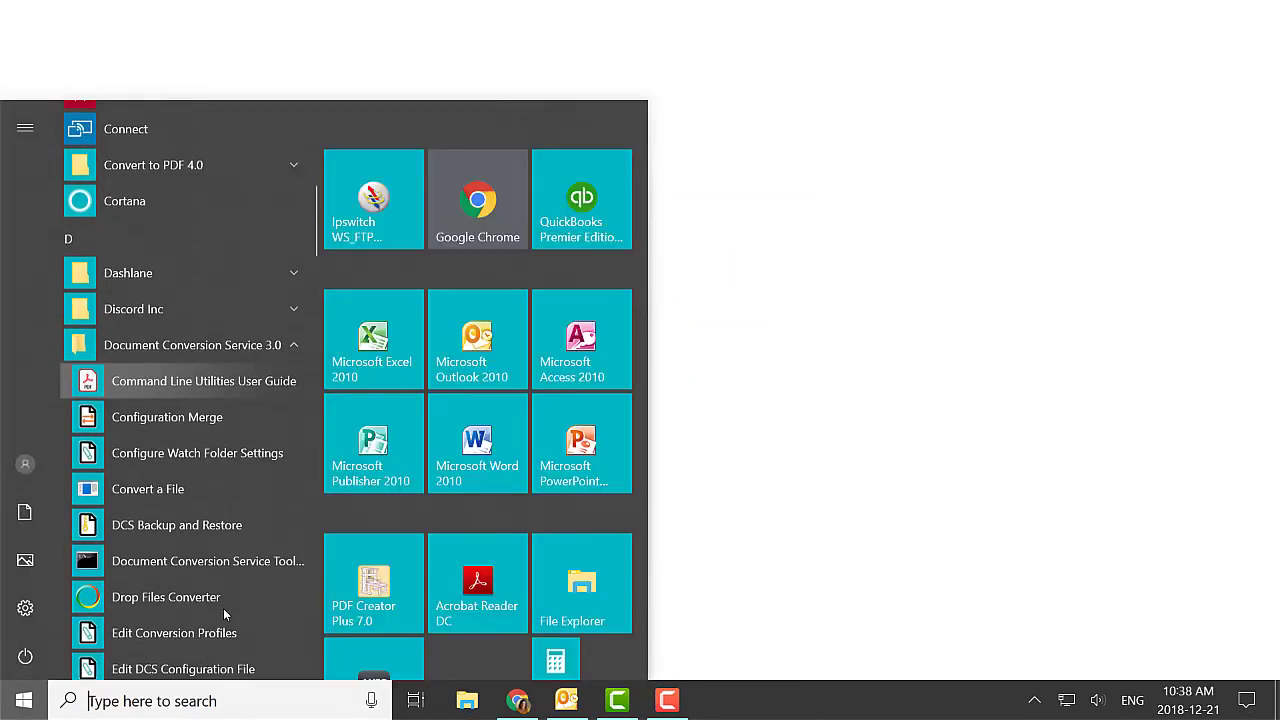
Step: Open the License utility of Document Conversion Service 3.0
scroll(225, 611, "down", 5)
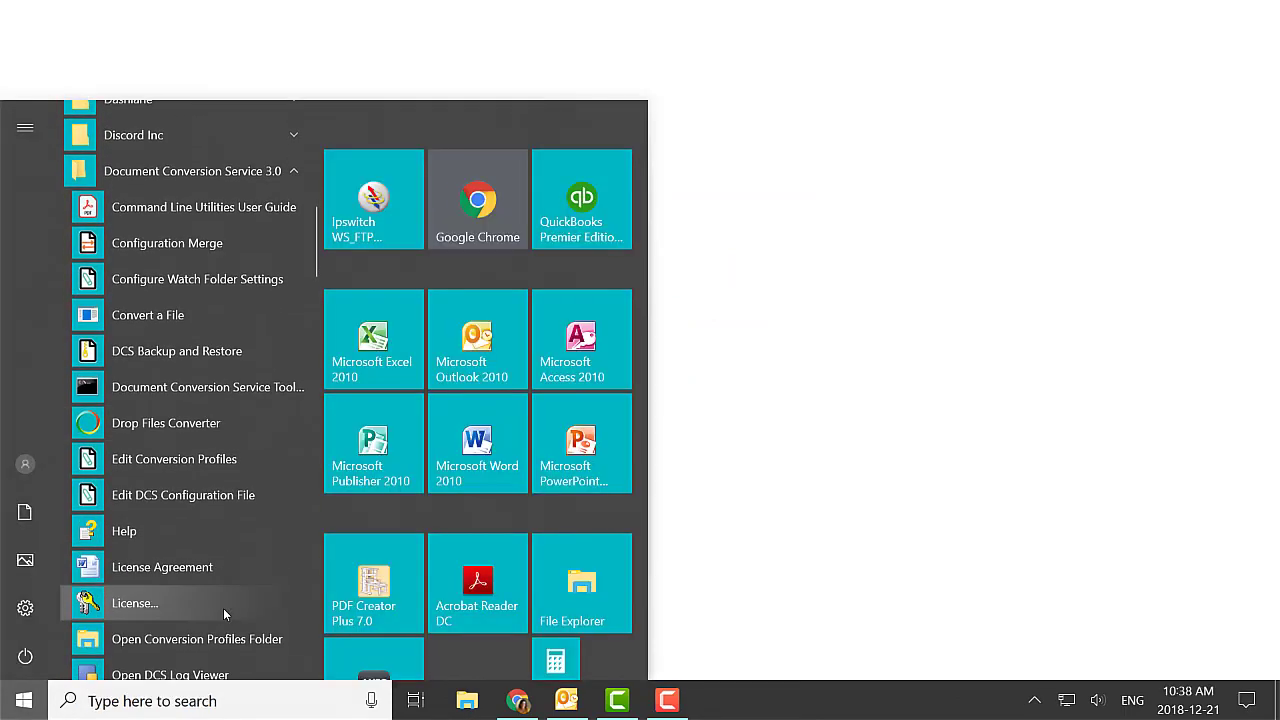
left_click(225, 611)
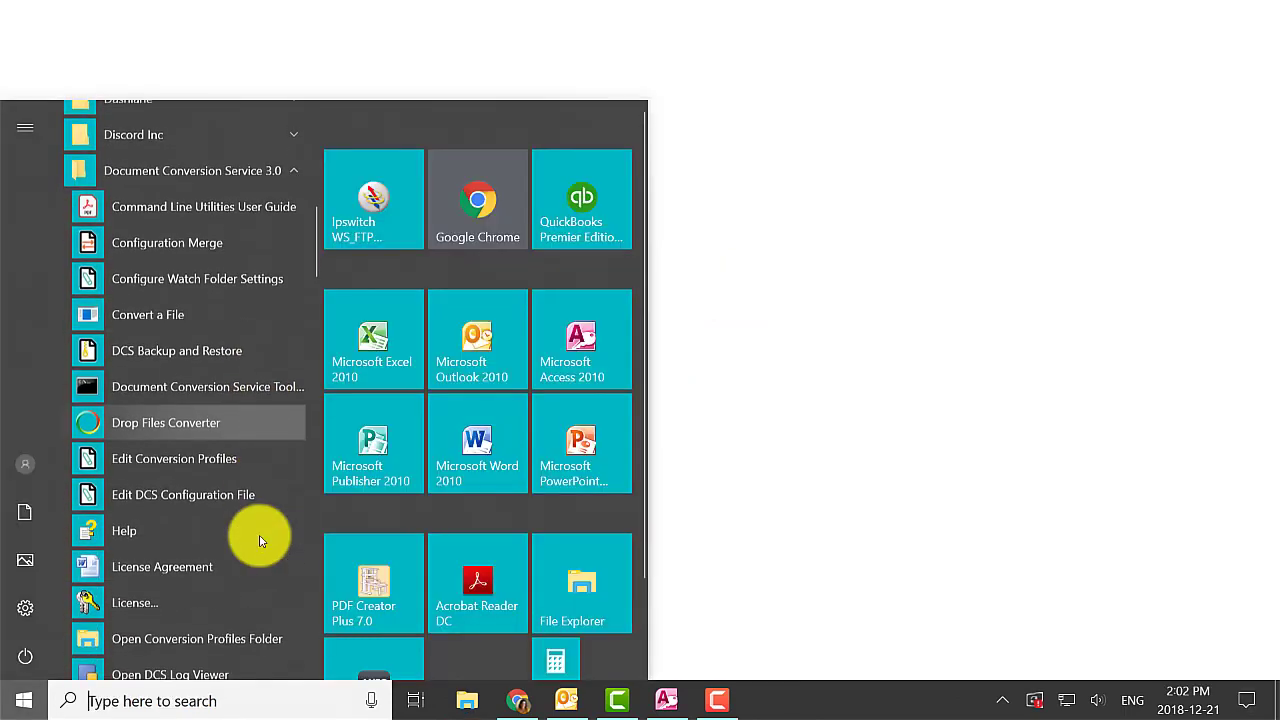
left_click(248, 614)
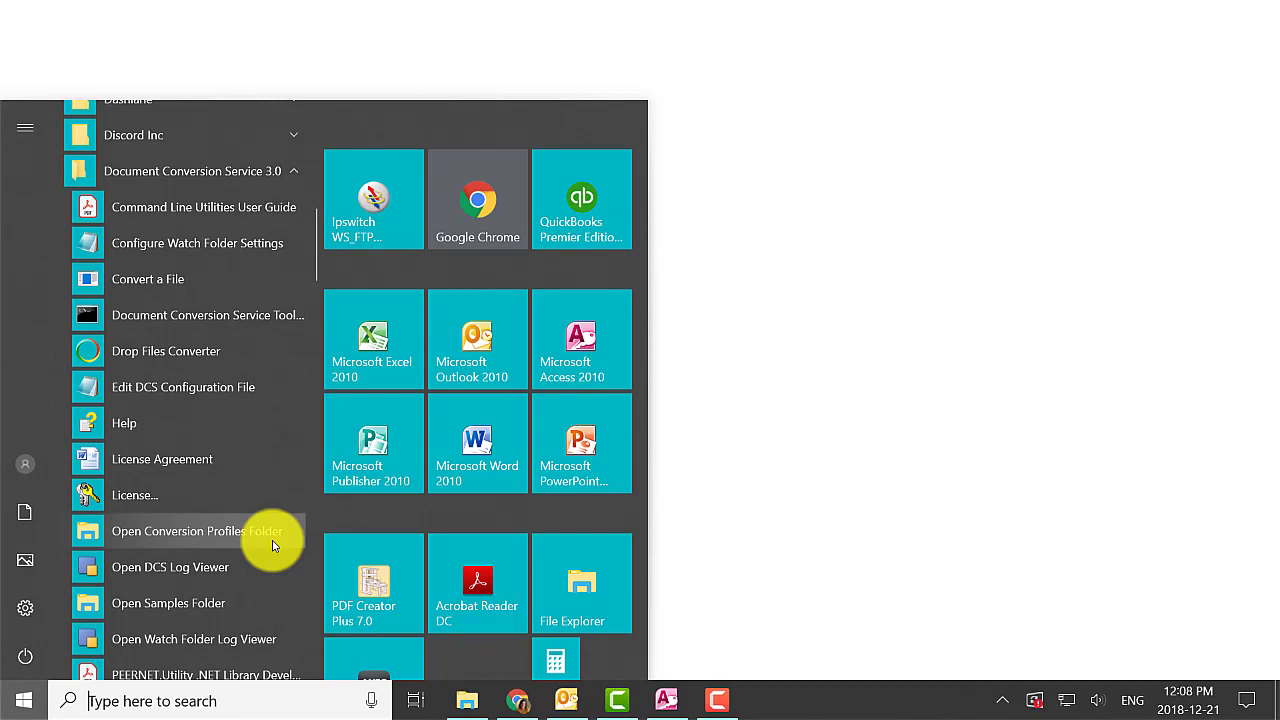
Step: Stop the Watch Folder Service using the Document Conversion Service 3.0 program shortcut
left_click(767, 421)
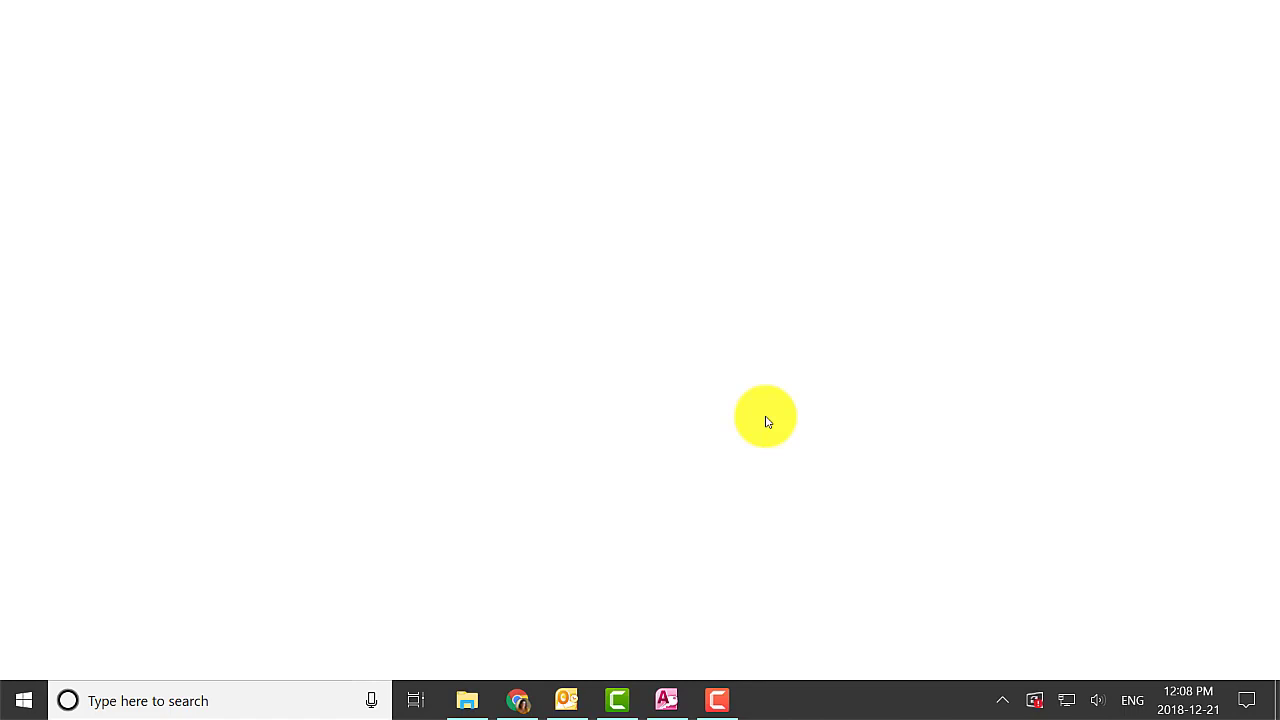
left_click(15, 700)
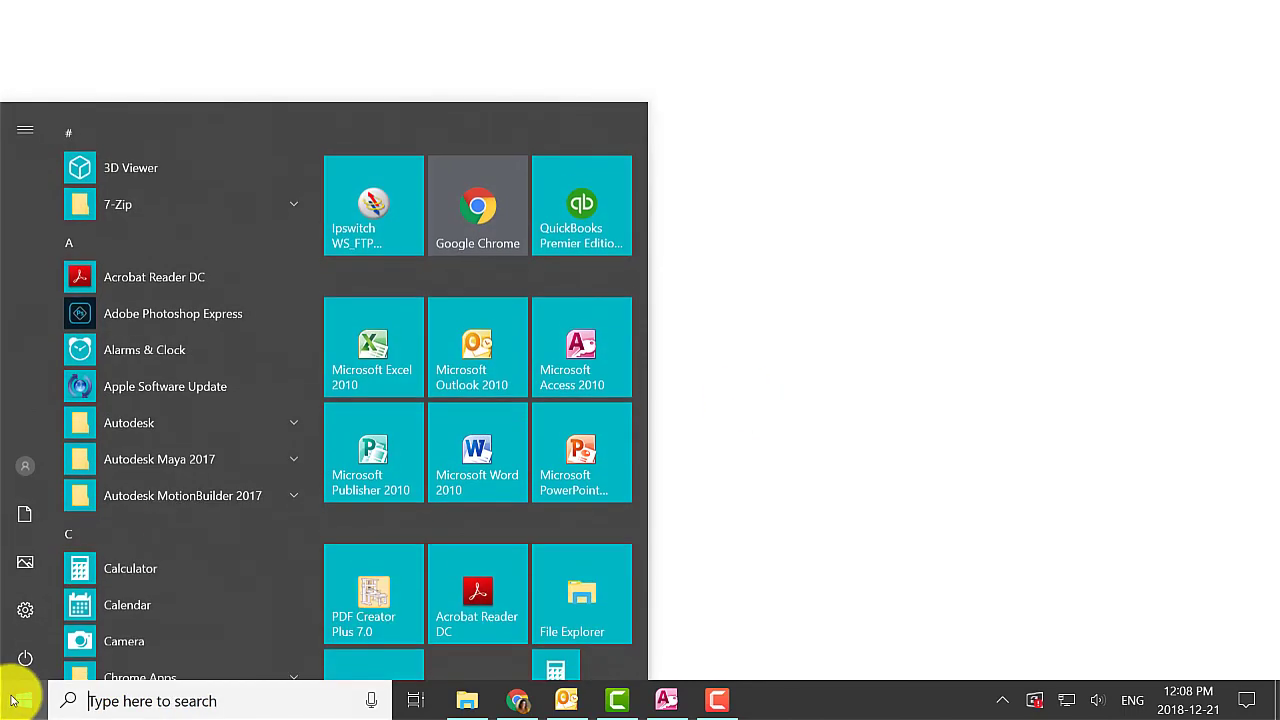
scroll(229, 434, "down", 5)
left_click(237, 509)
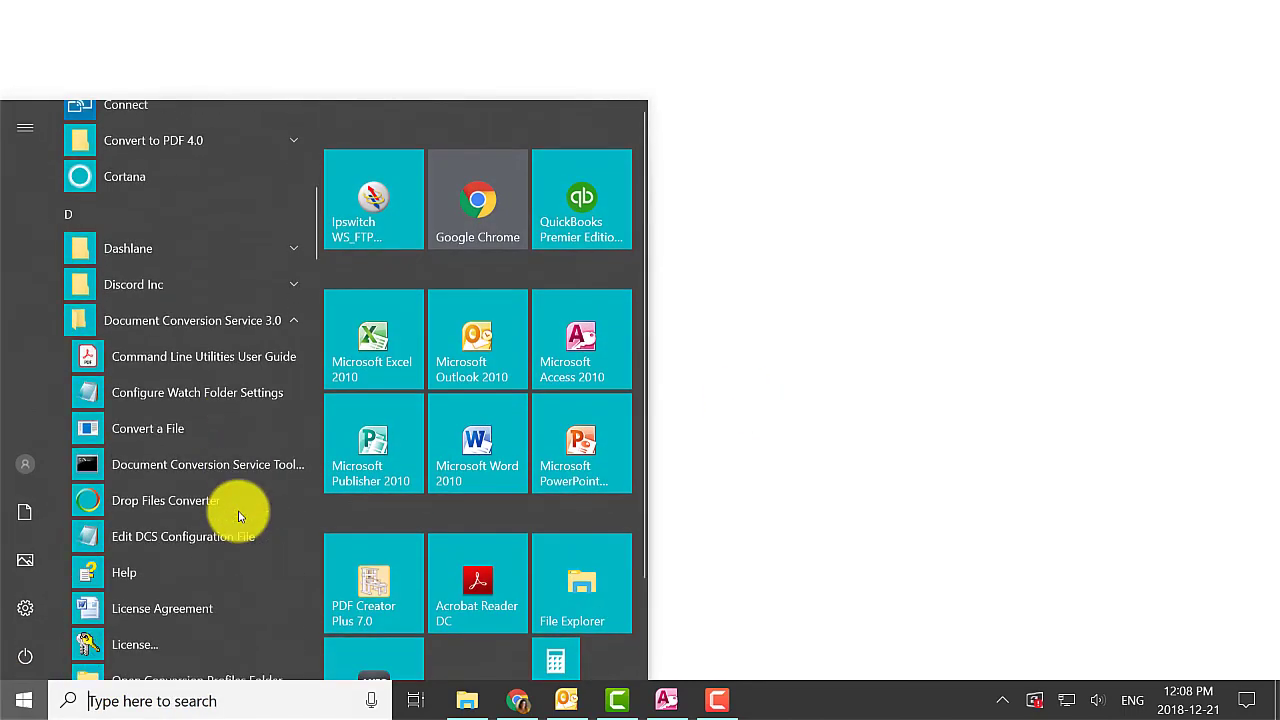
scroll(239, 516, "down", 5)
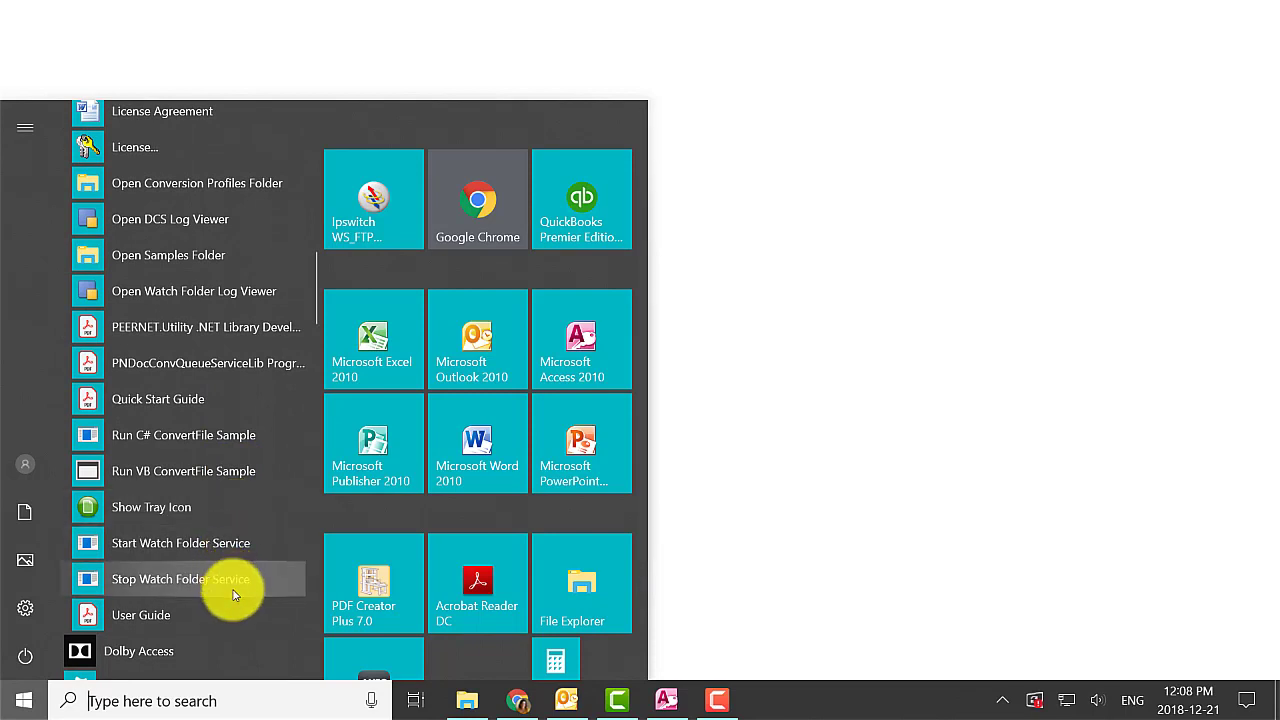
left_click(233, 594)
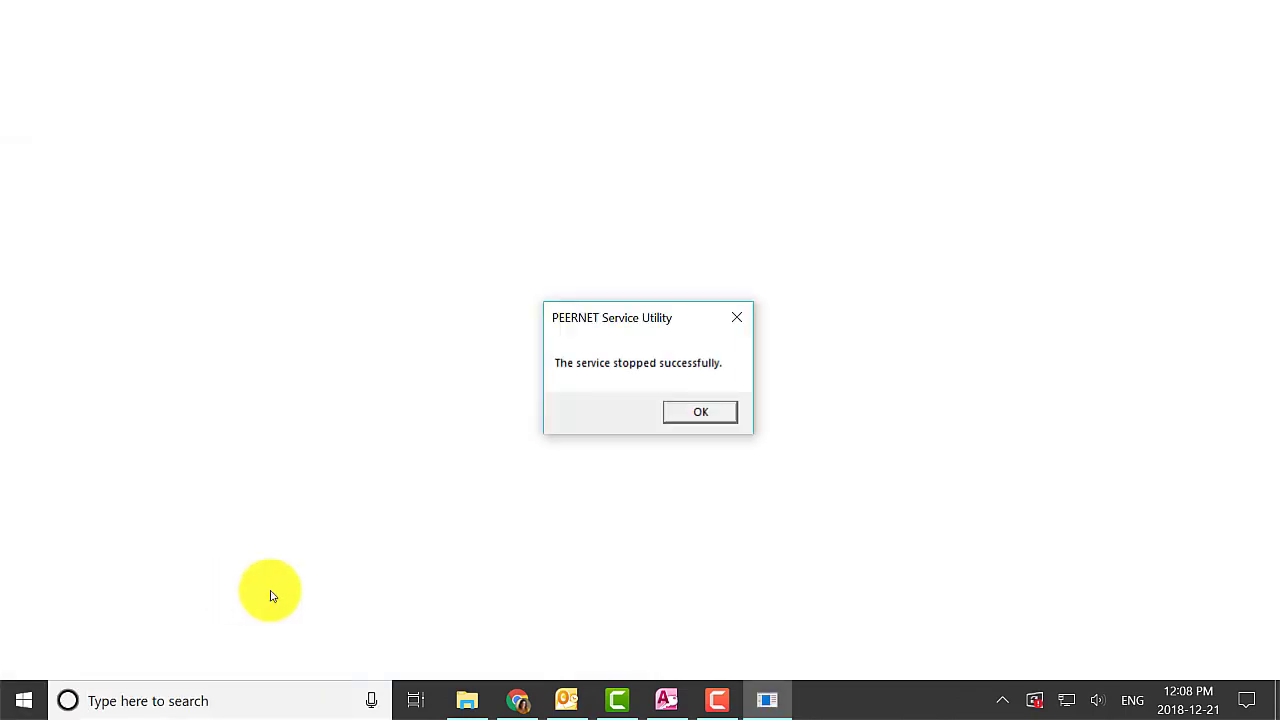
left_click(686, 419)
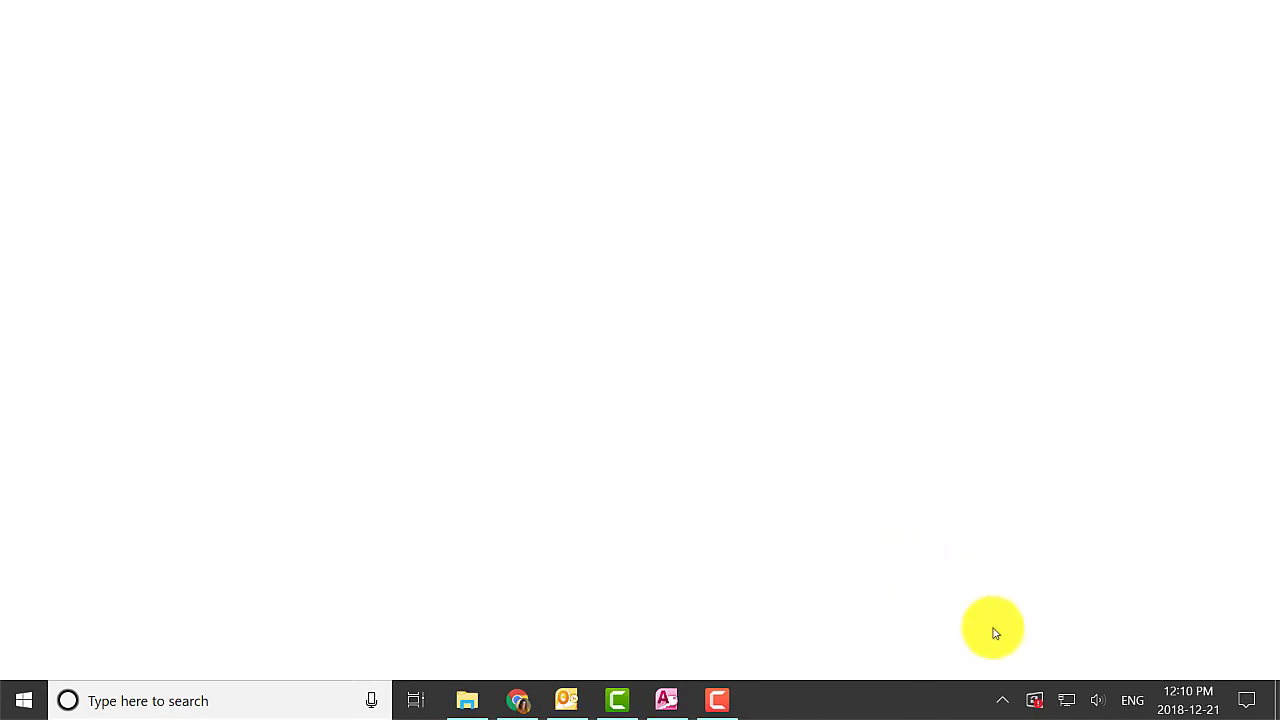
Step: Stop the running conversion service and agree to uninstall Document Conversion Service Release 3.0.016 in the new installer
left_click(1001, 700)
right_click(1006, 672)
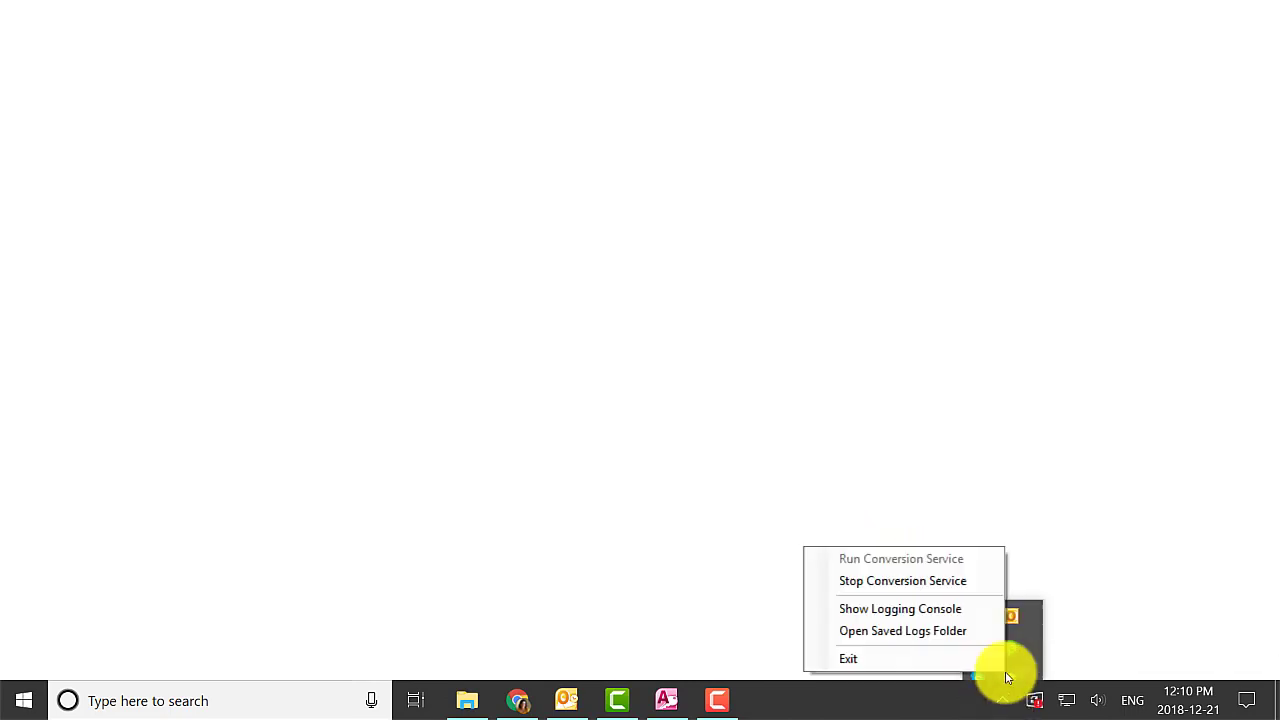
left_click(983, 582)
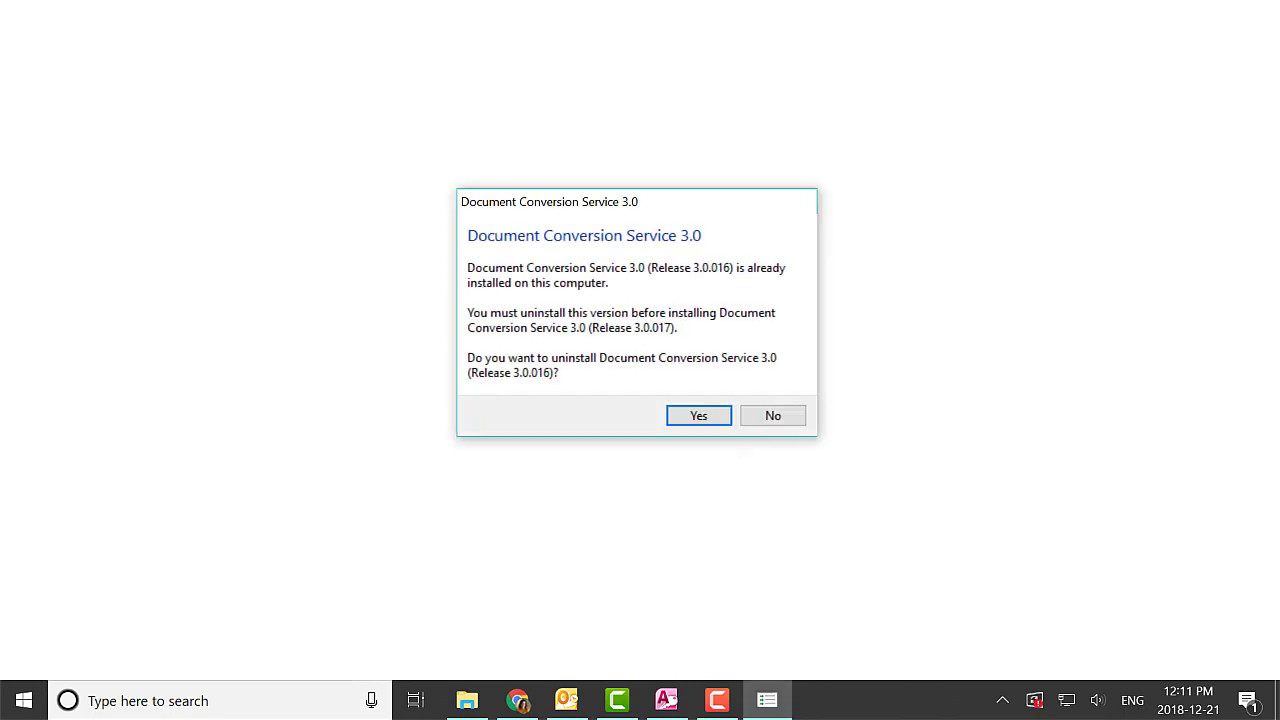
left_click(699, 416)
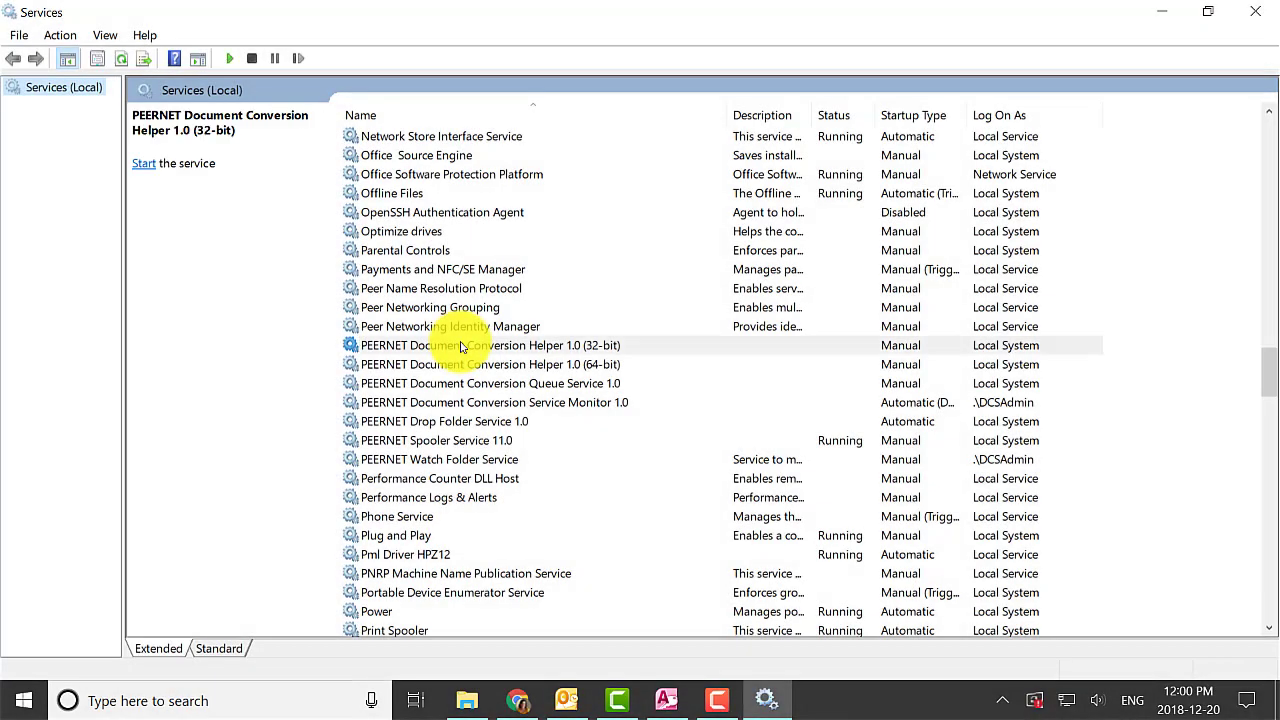
Step: Check the logon account of the PEERNET Document Conversion Service Monitor 1.0 service in Services
left_click(462, 346)
double_click(484, 404)
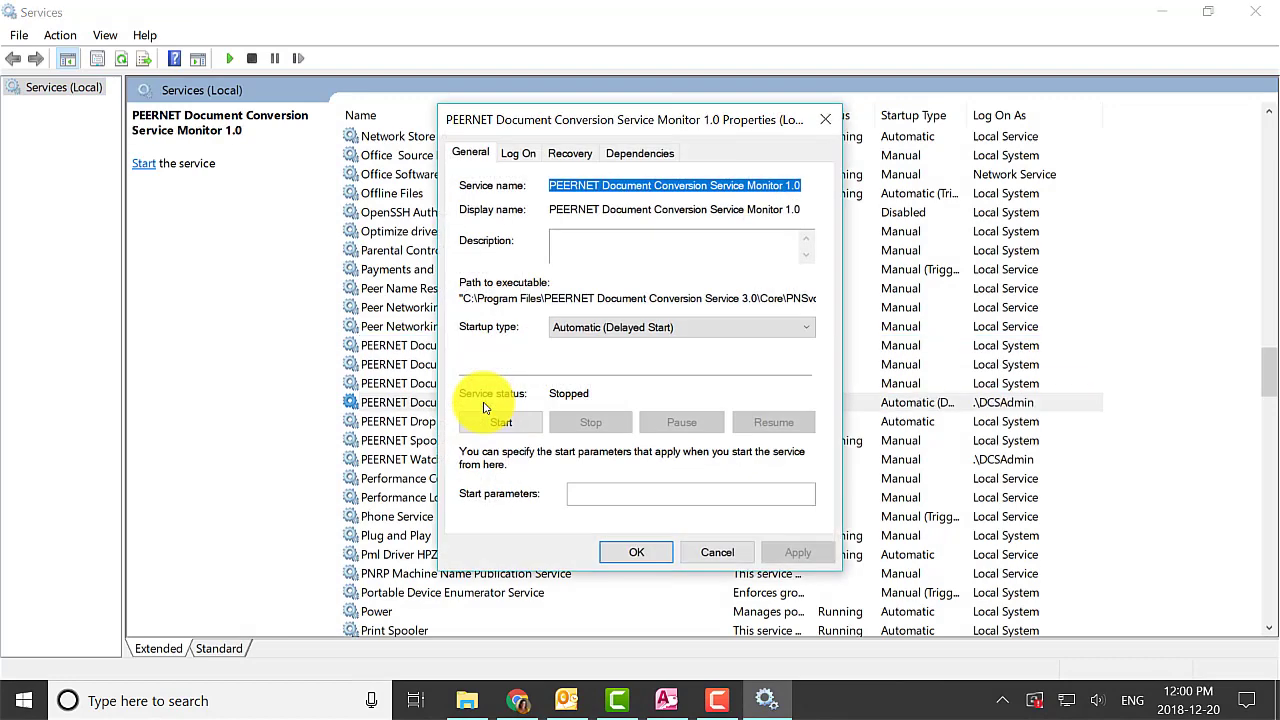
left_click(516, 152)
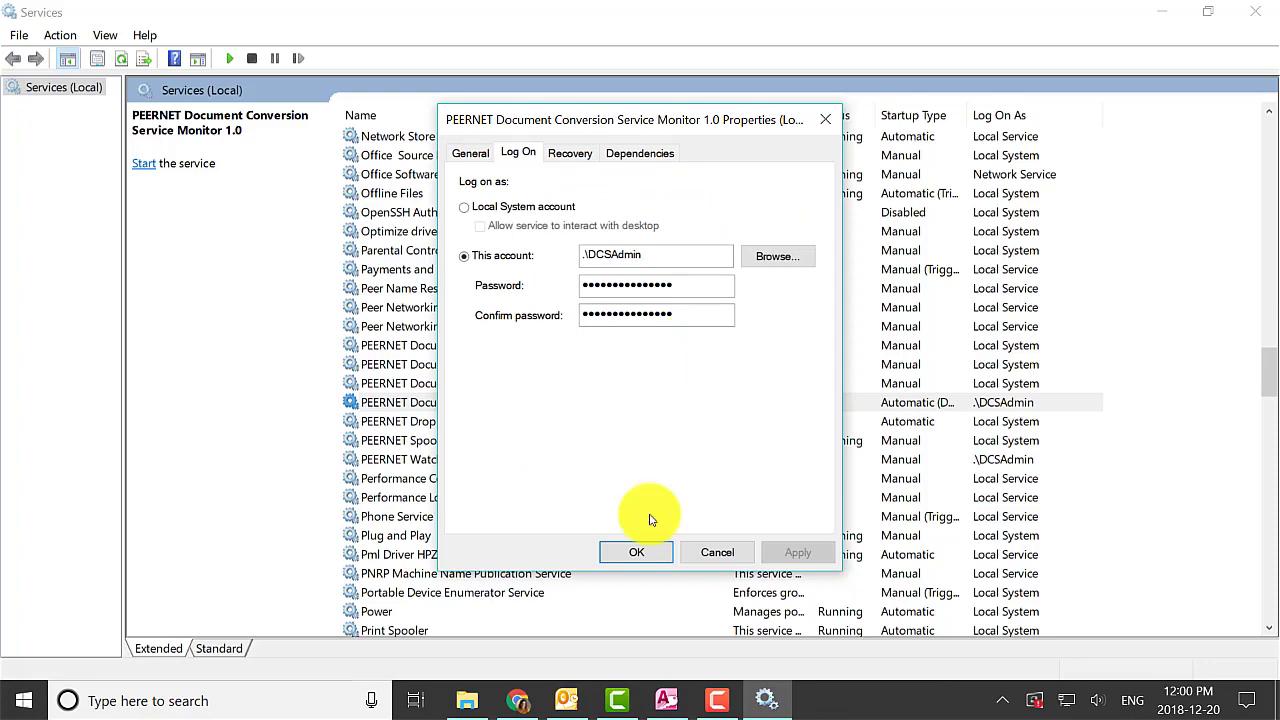
left_click(634, 549)
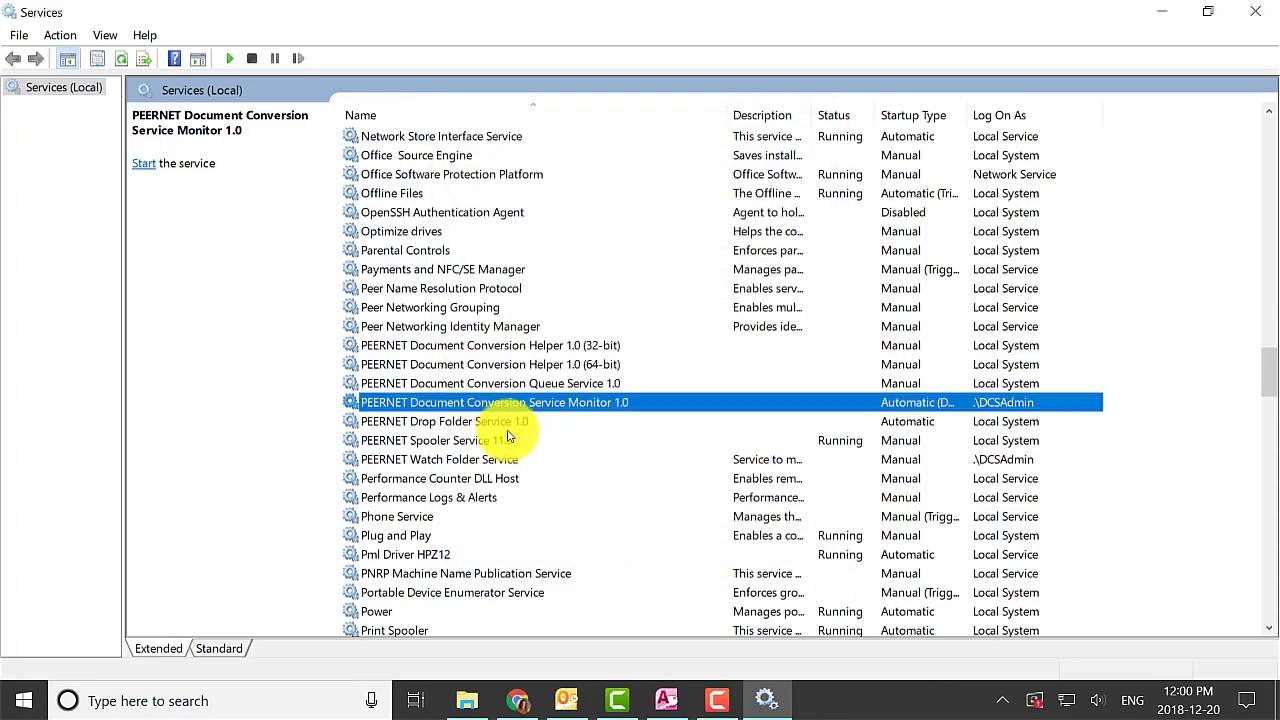
Step: Check the logon account of the PEERNET Watch Folder Service
double_click(495, 459)
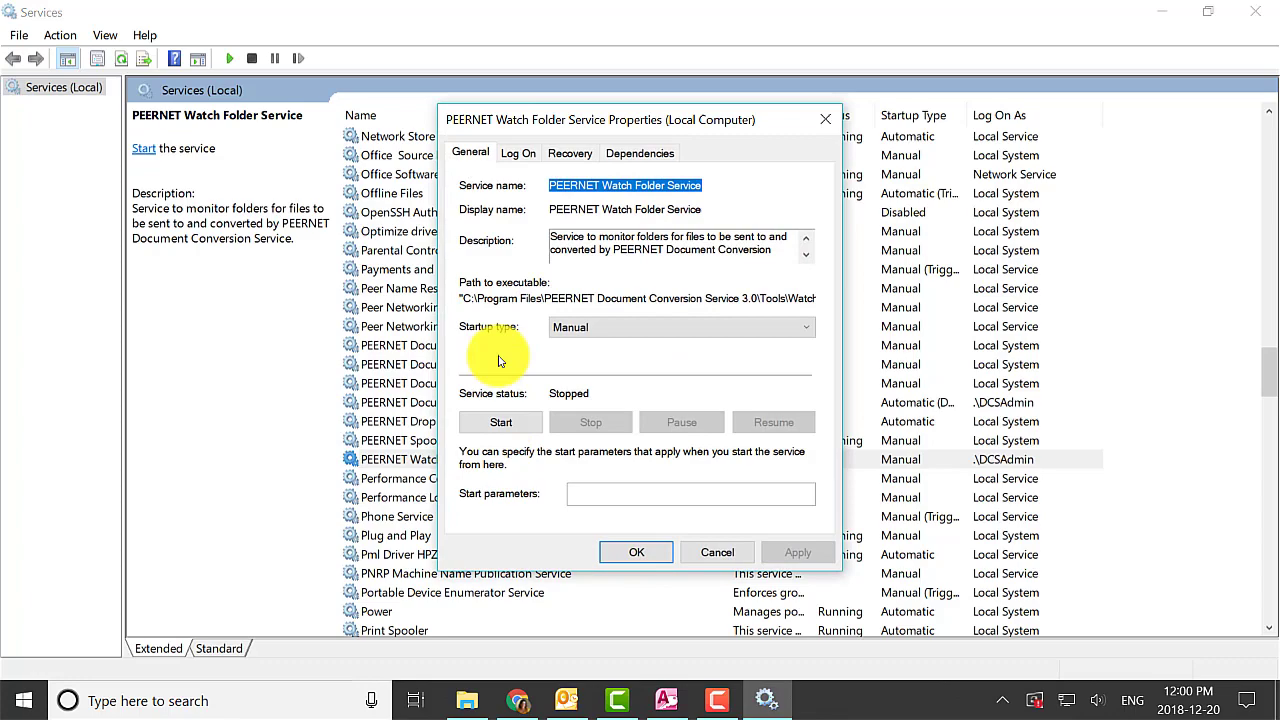
left_click(518, 152)
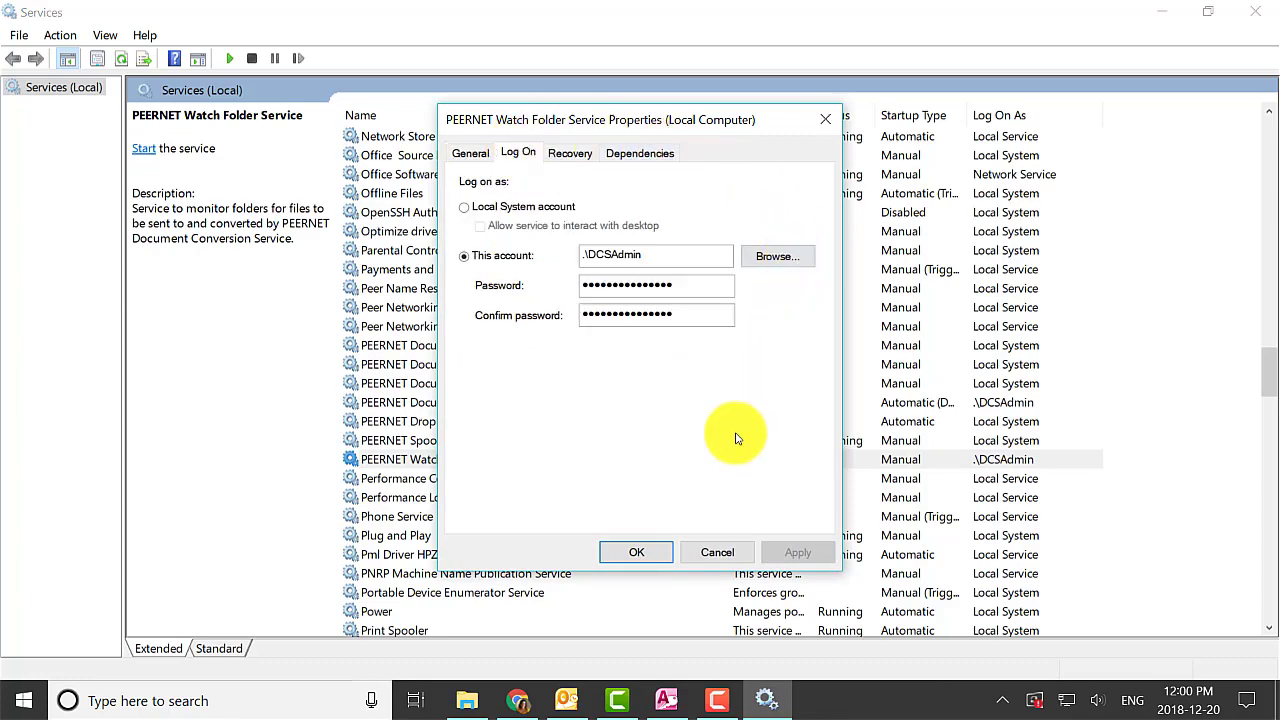
left_click(825, 119)
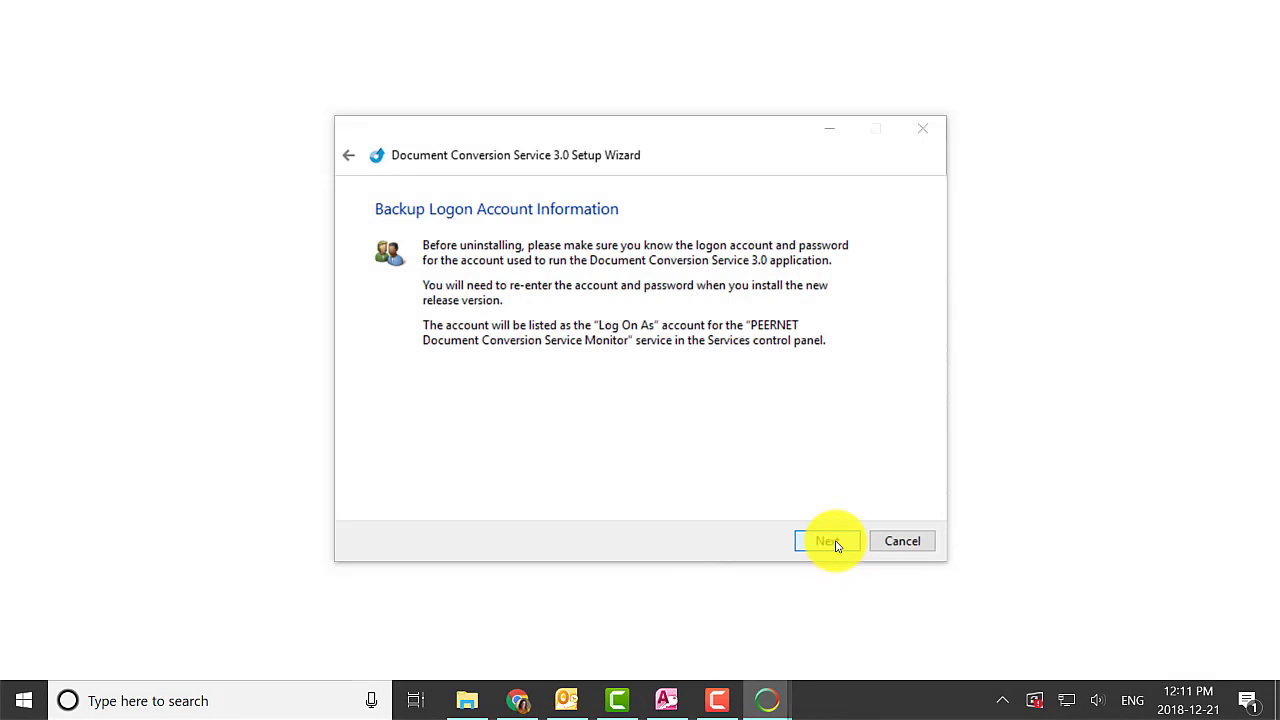
Step: Back up the DCS configuration, Watch Folder configuration and profiles to C:\Documents\ and continue the uninstall
left_click(828, 541)
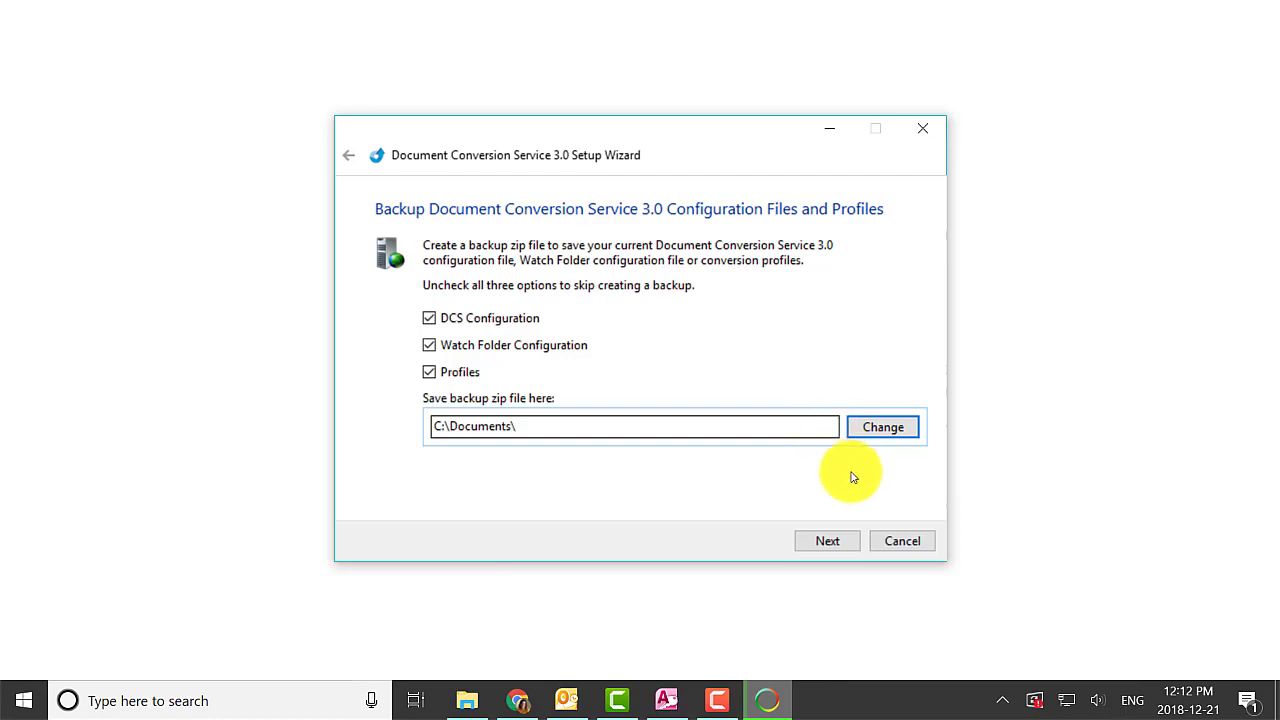
left_click(845, 543)
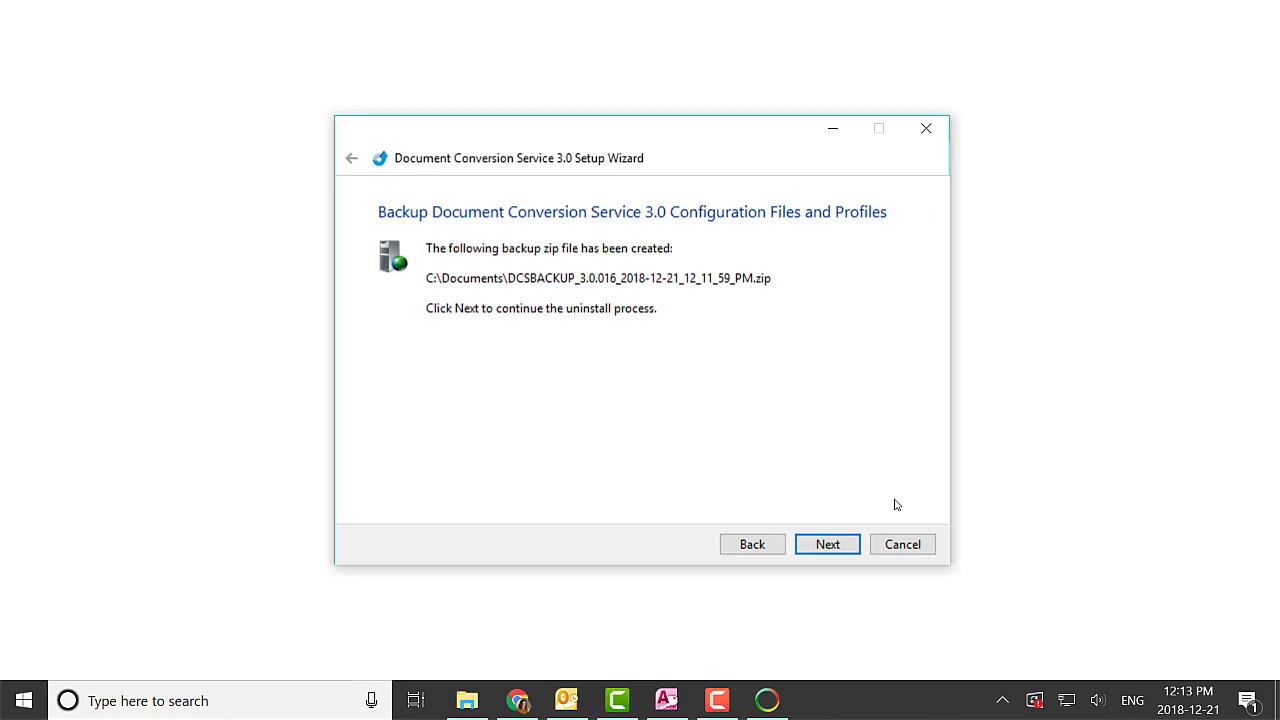
left_click(850, 546)
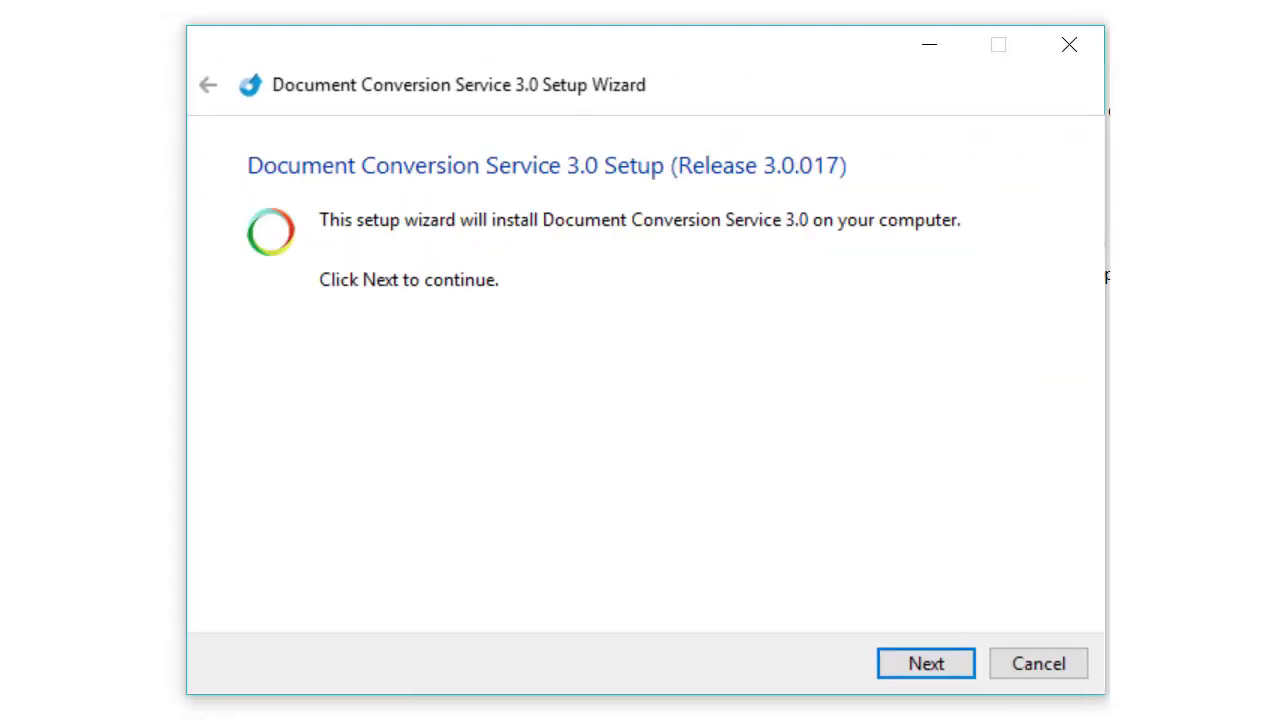
Step: Begin the Release 3.0.017 setup and accept its license agreement
left_click(923, 663)
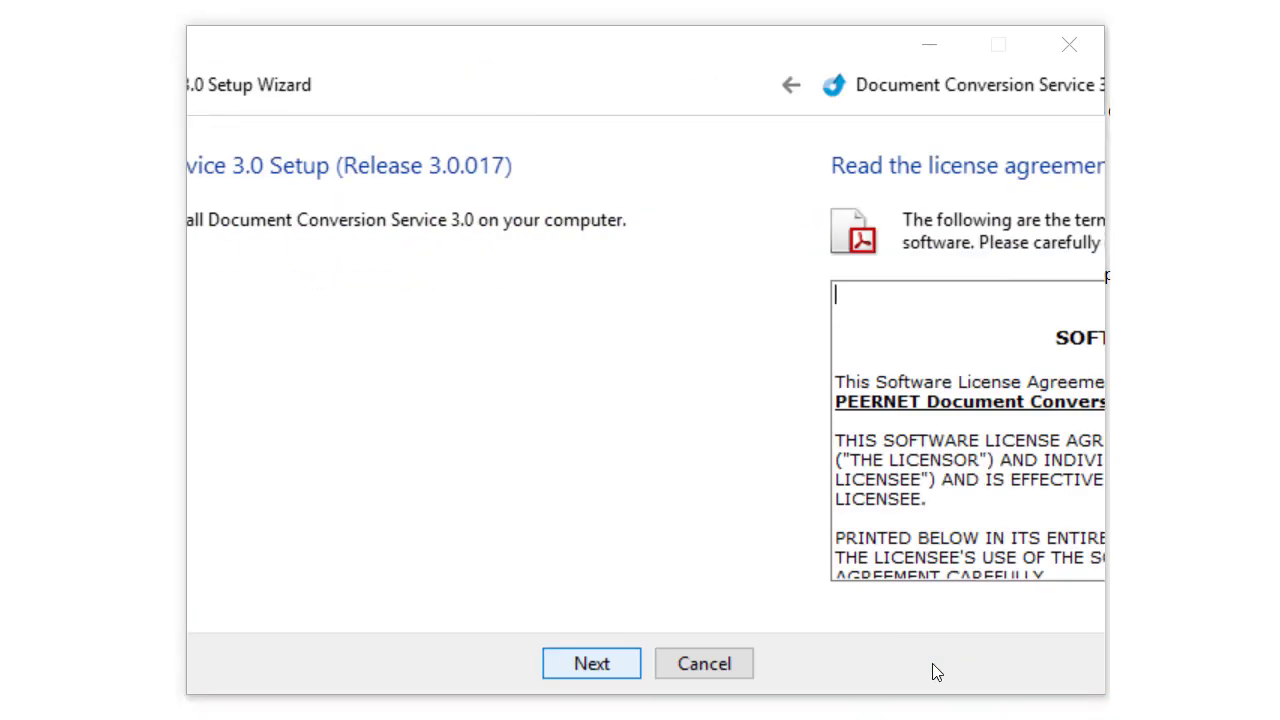
left_click(834, 611)
left_click(928, 664)
Step: Personalize the installation with PEERNET as both the name and the company
type("PEERNET")
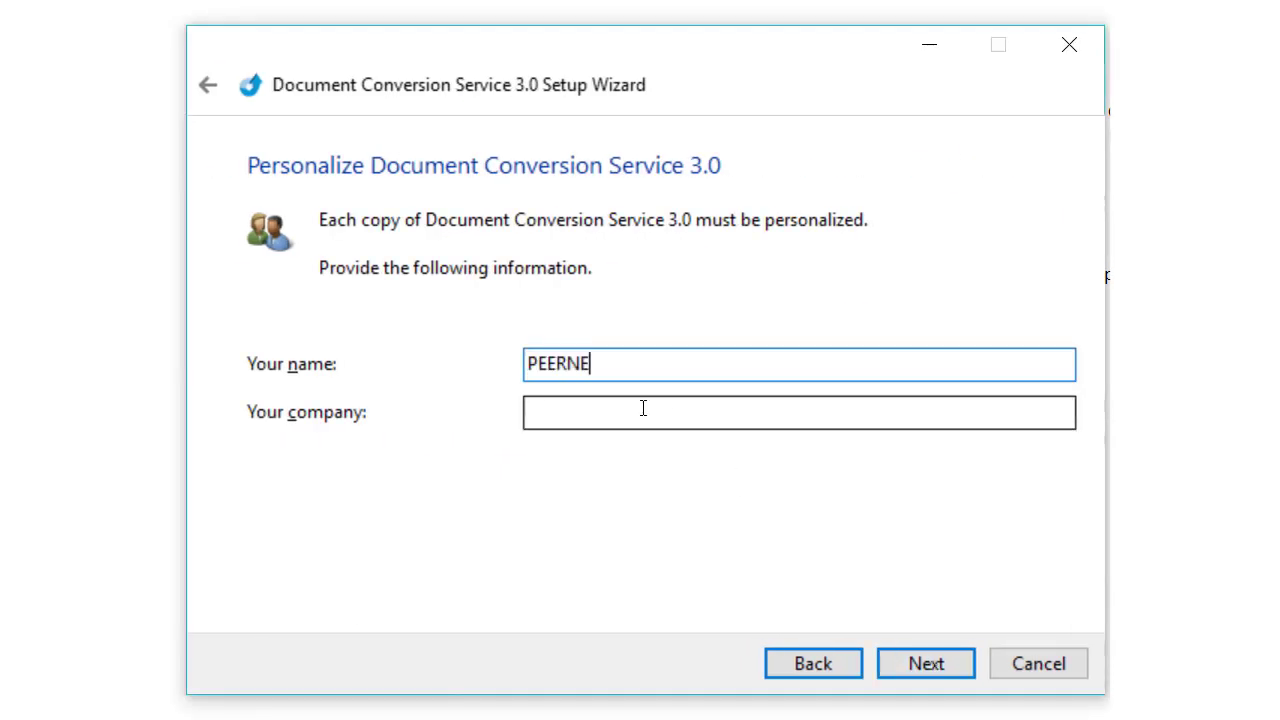
left_click(643, 409)
type("PEERNET")
left_click(950, 666)
Step: Keep the selected service user account, enter its account password, and run the installation
left_click(950, 666)
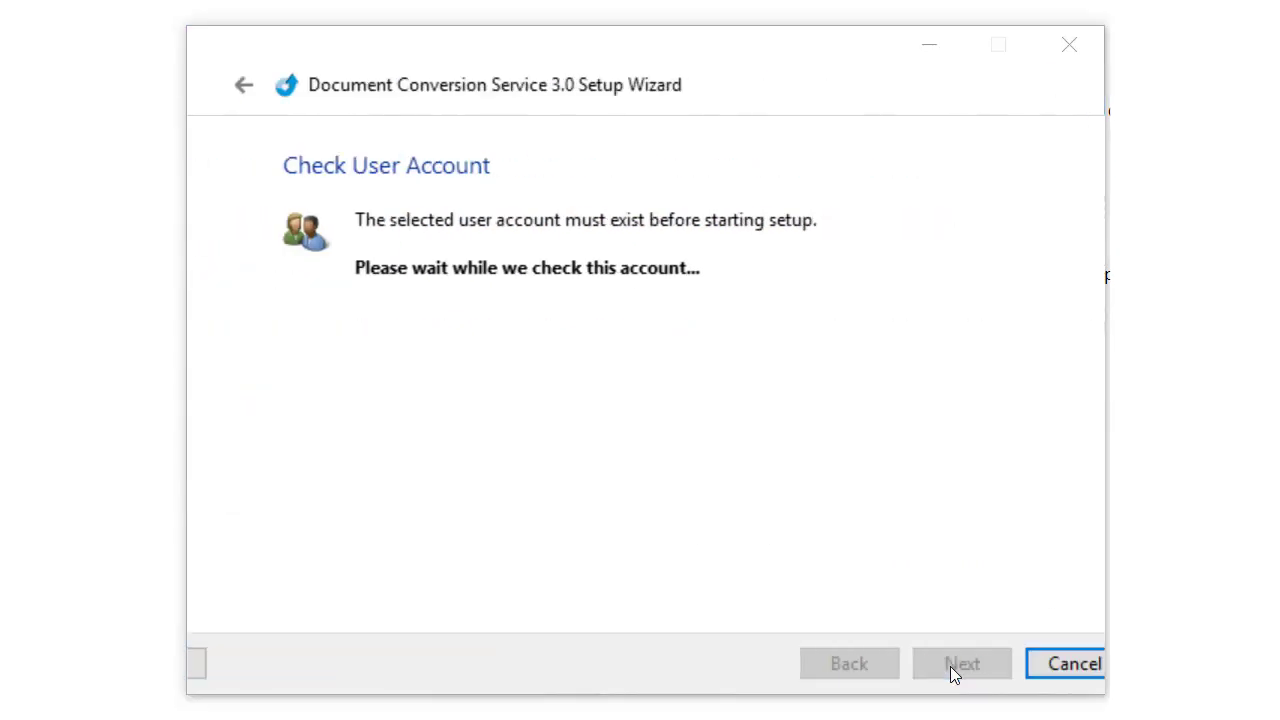
type("********")
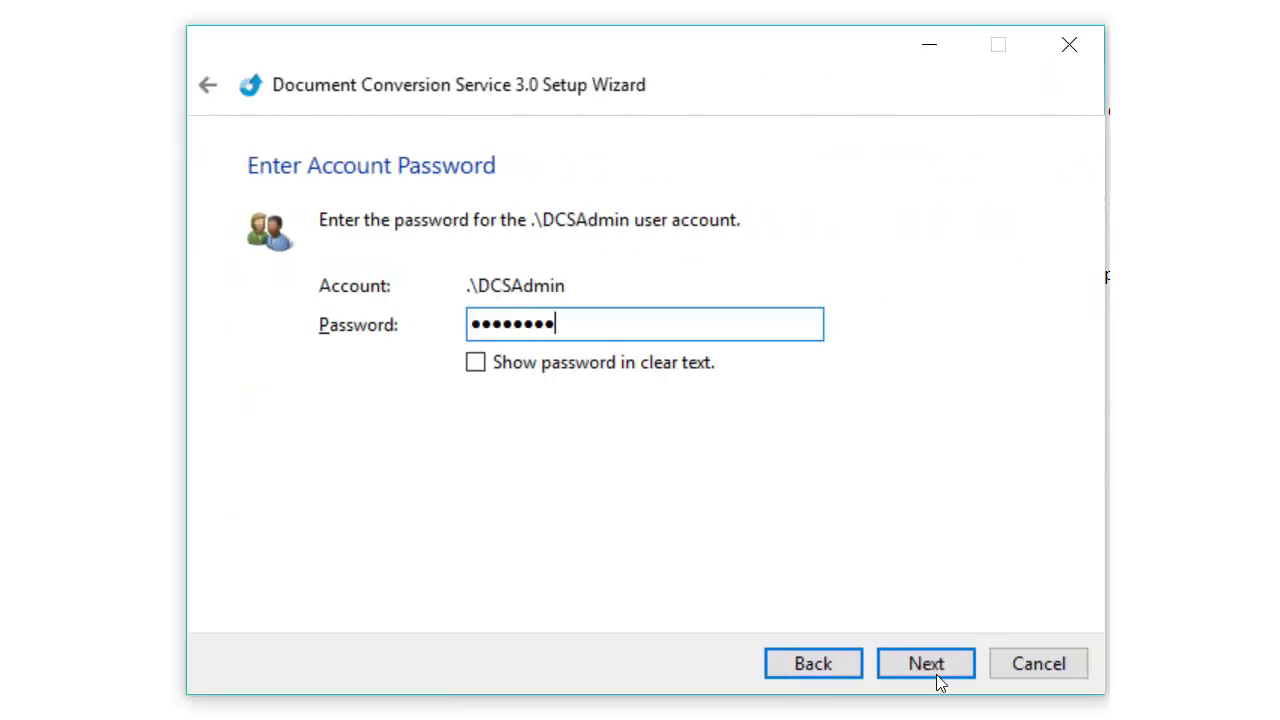
left_click(935, 675)
left_click(937, 672)
left_click(935, 666)
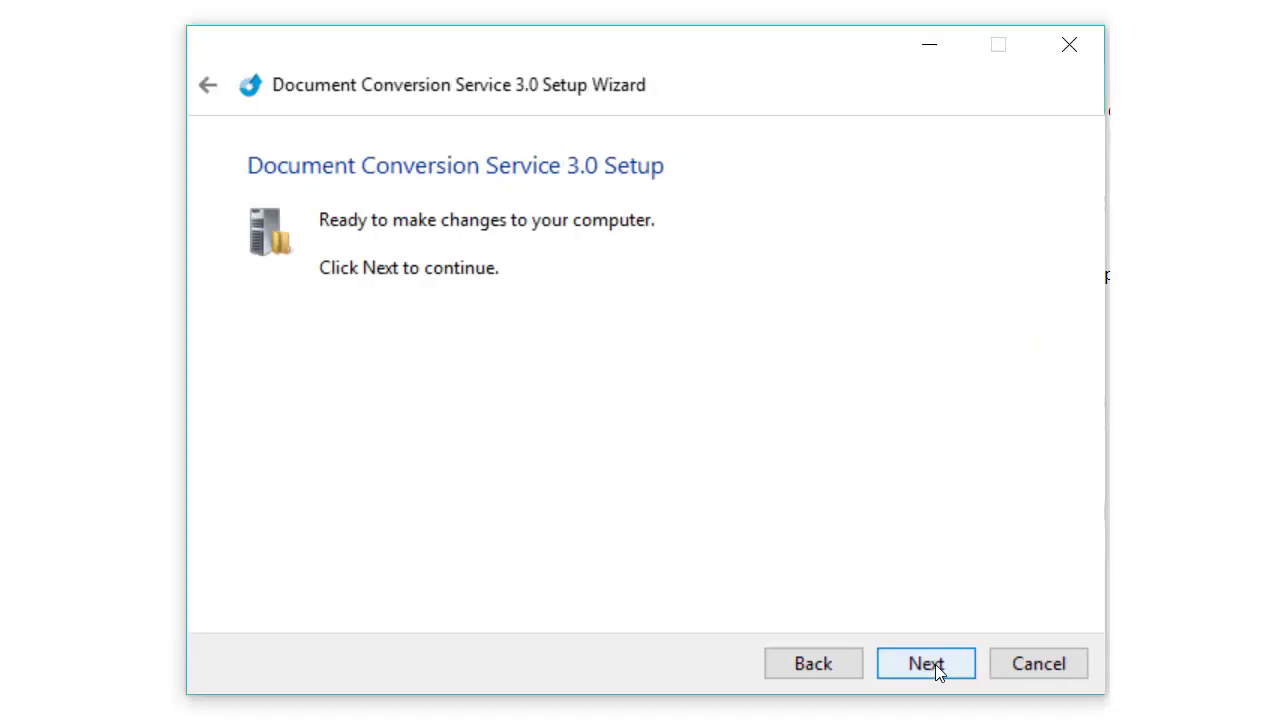
left_click(935, 666)
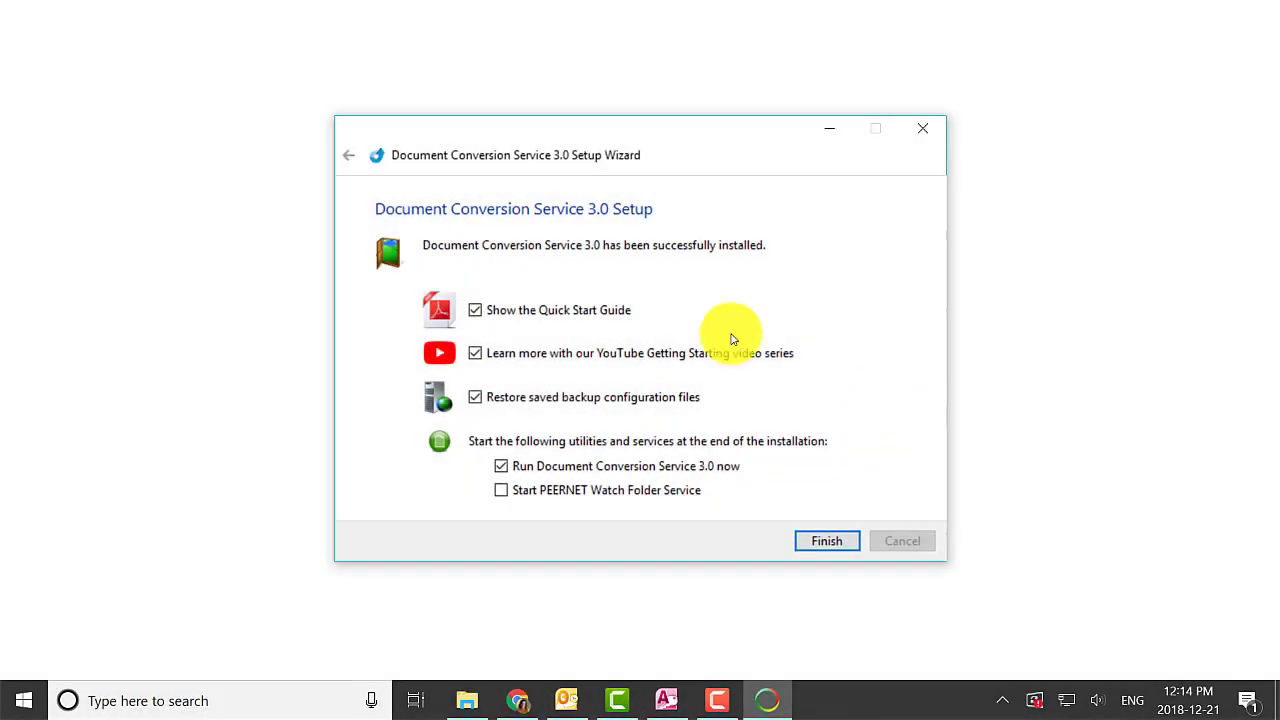
Step: Finish setup without the Quick Start Guide, YouTube series or running the service, keeping the restore of saved backup configuration files selected
left_click(483, 310)
left_click(477, 355)
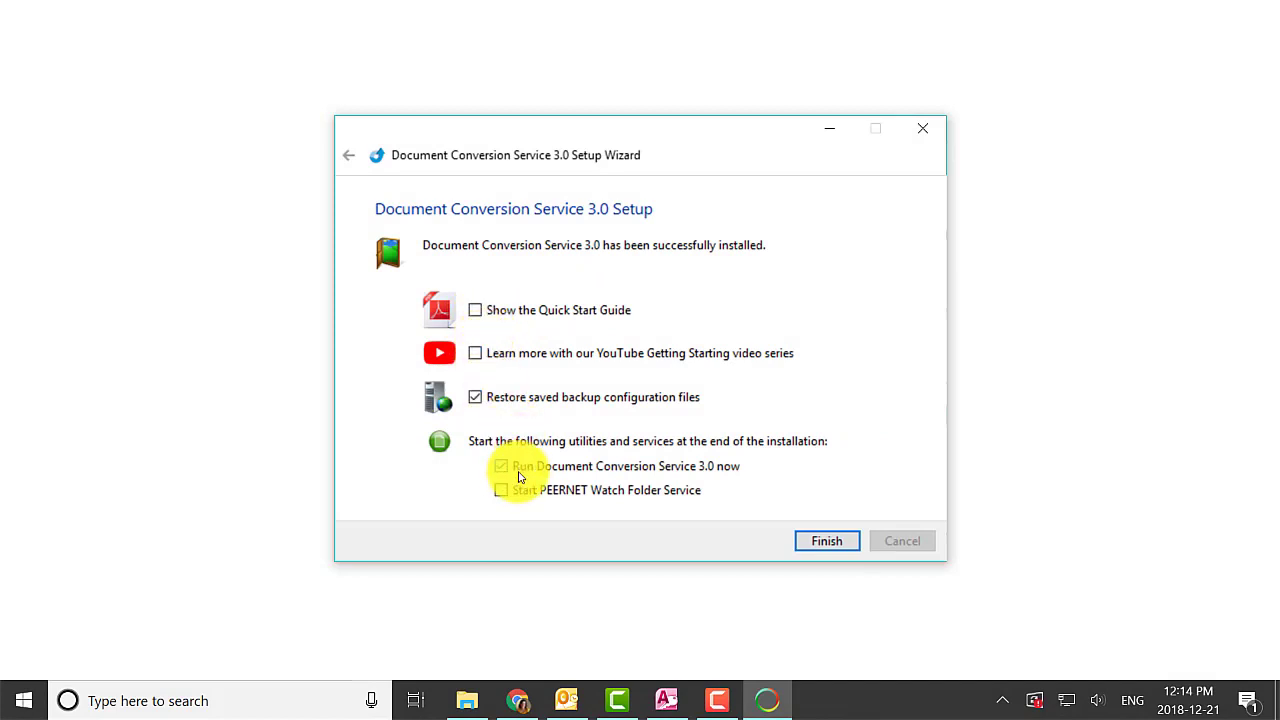
left_click(503, 467)
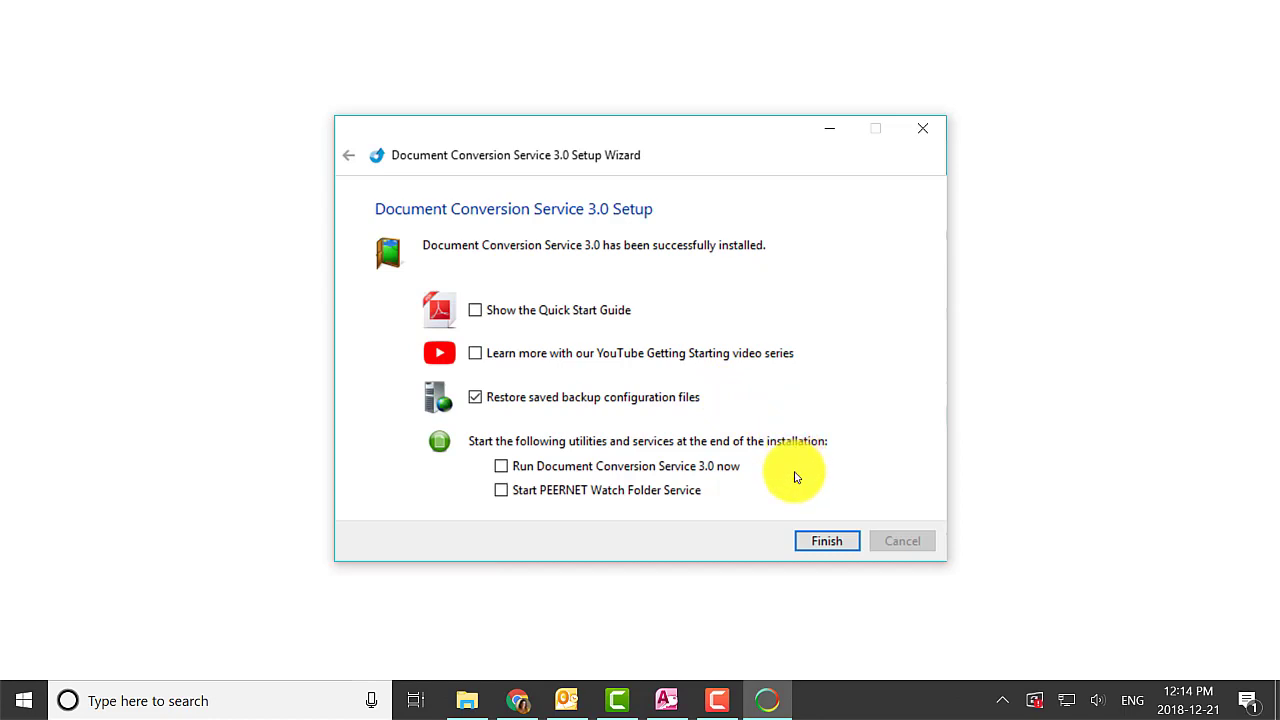
left_click(821, 543)
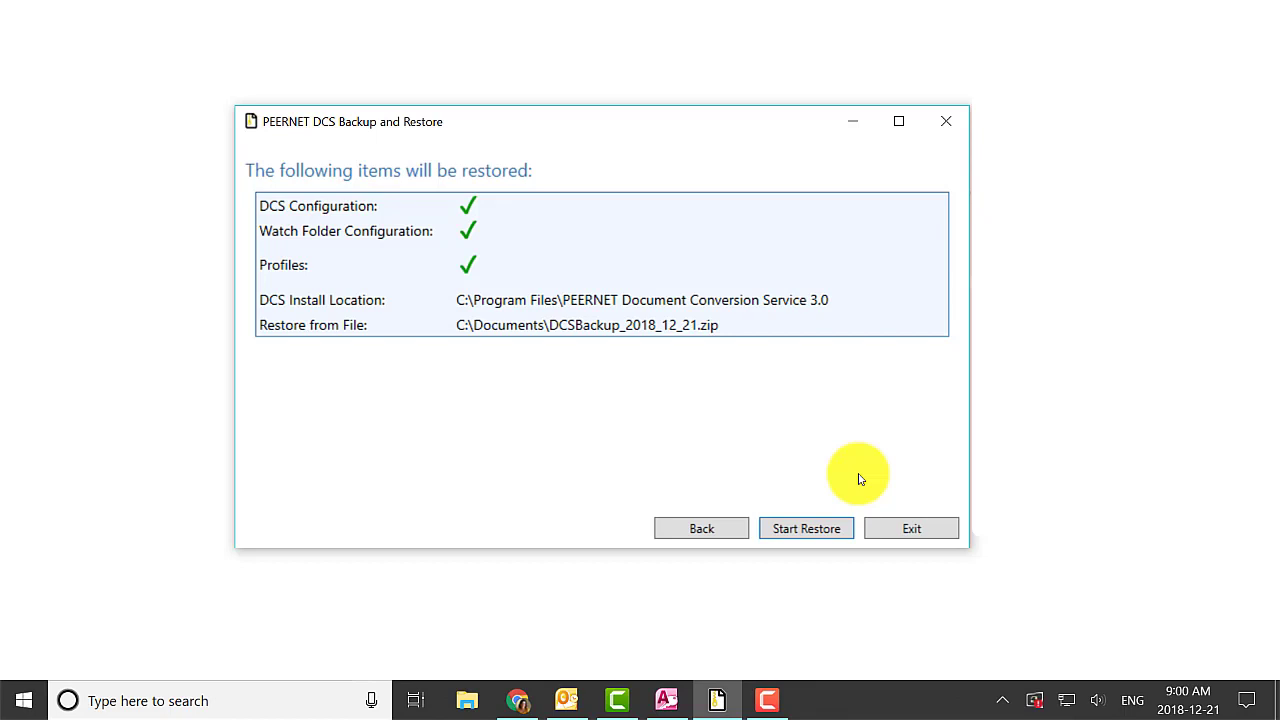
Step: Start restoring the DCS configuration, Watch Folder configuration and profiles from DCSBackup_2018_12_21.zip, then review and accept the merged DCS configuration
left_click(810, 530)
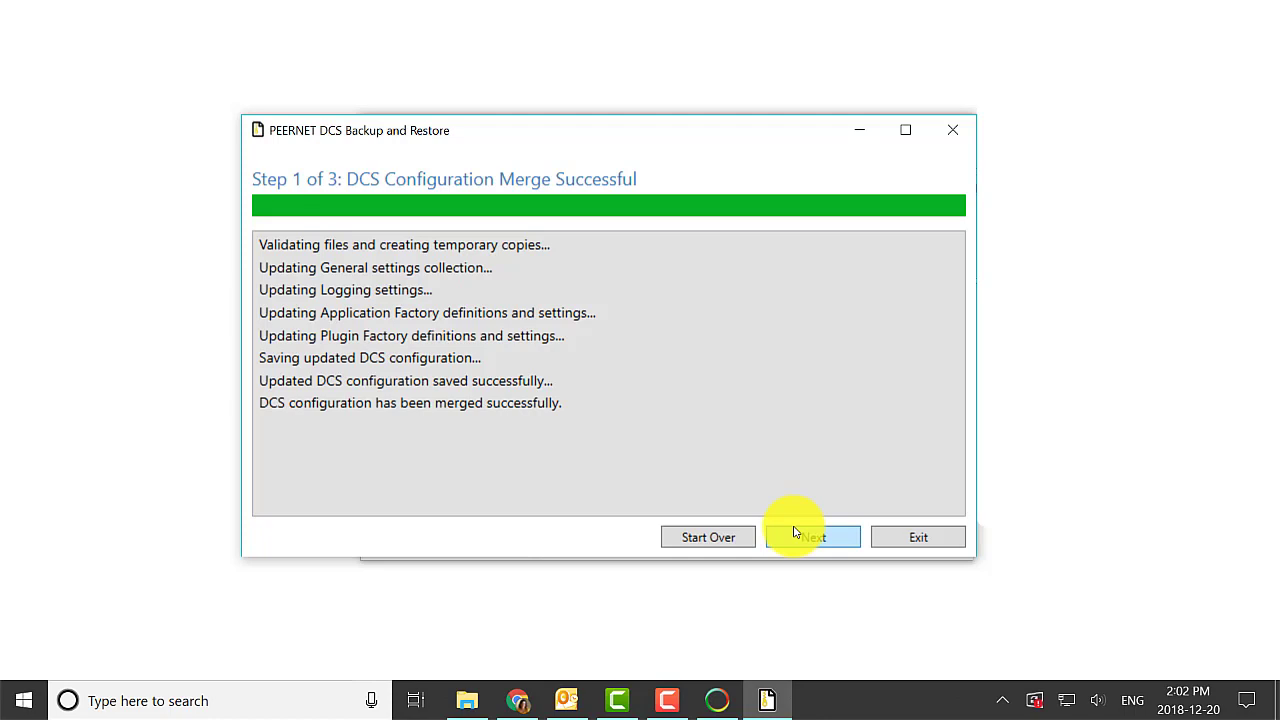
left_click(795, 533)
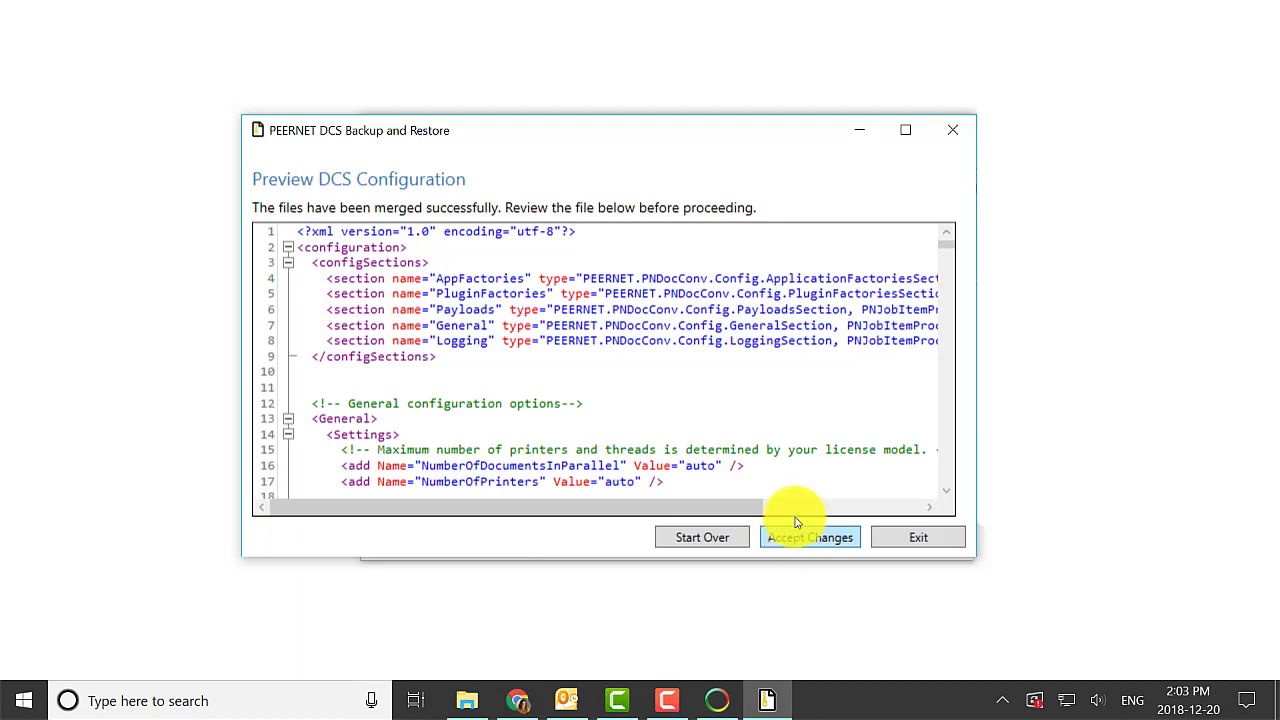
scroll(862, 405, "down", 2)
scroll(862, 405, "down", 2)
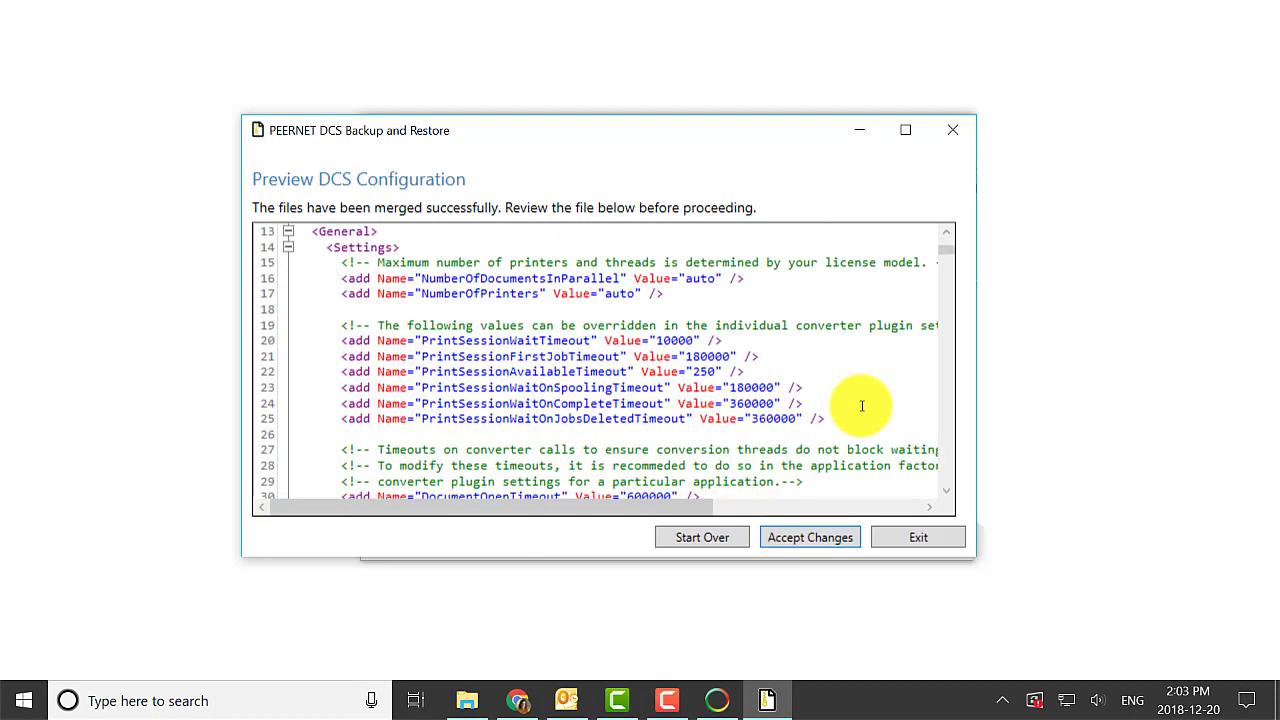
scroll(862, 405, "down", 4)
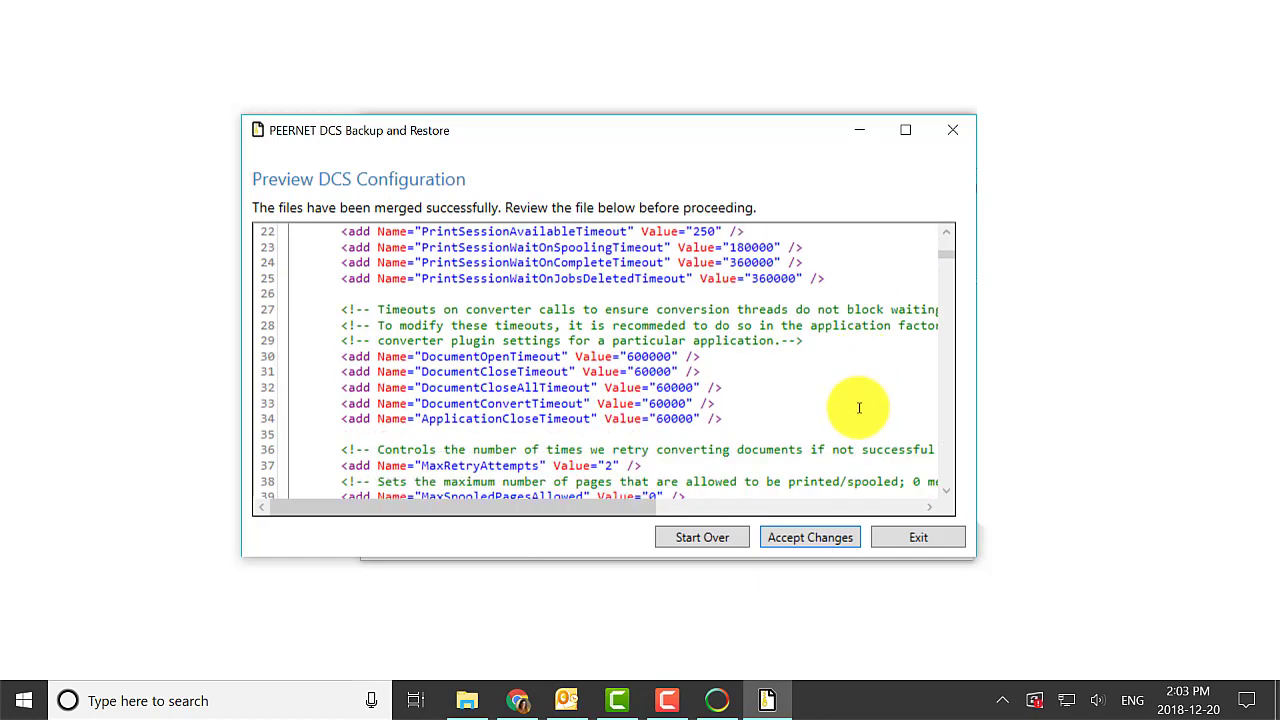
scroll(858, 407, "down", 1)
scroll(858, 407, "down", 1)
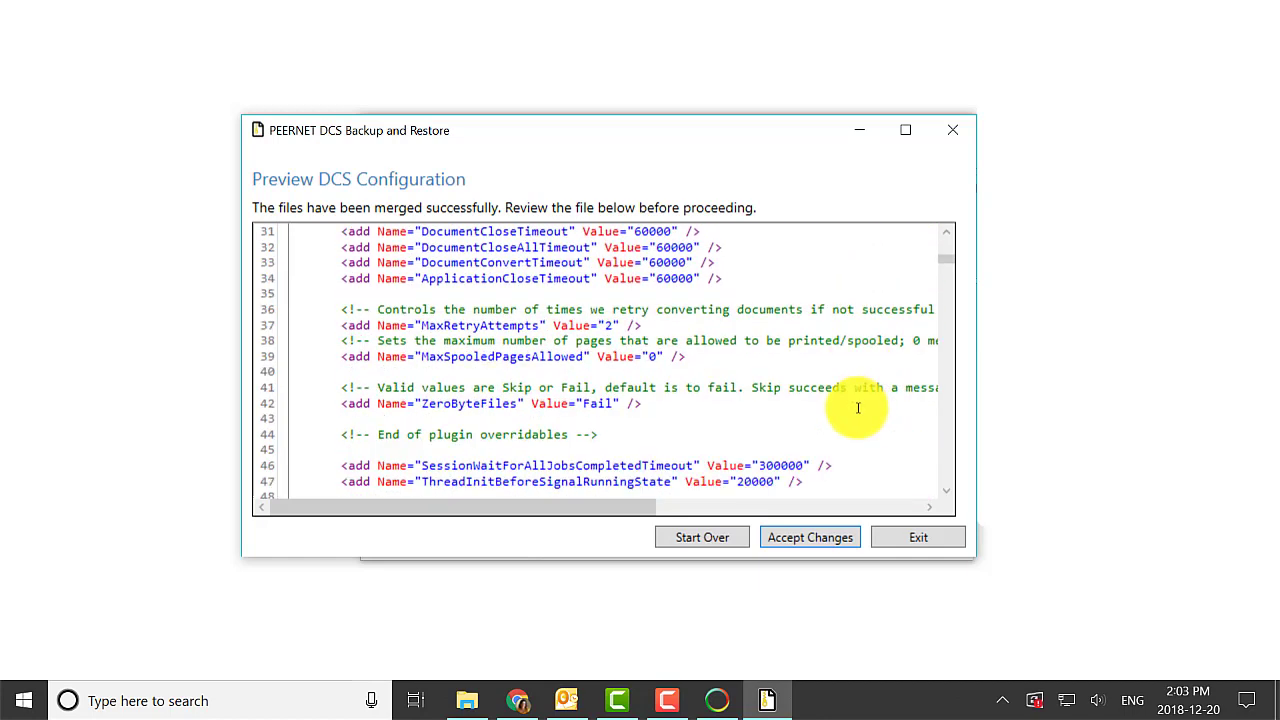
scroll(858, 407, "down", 1)
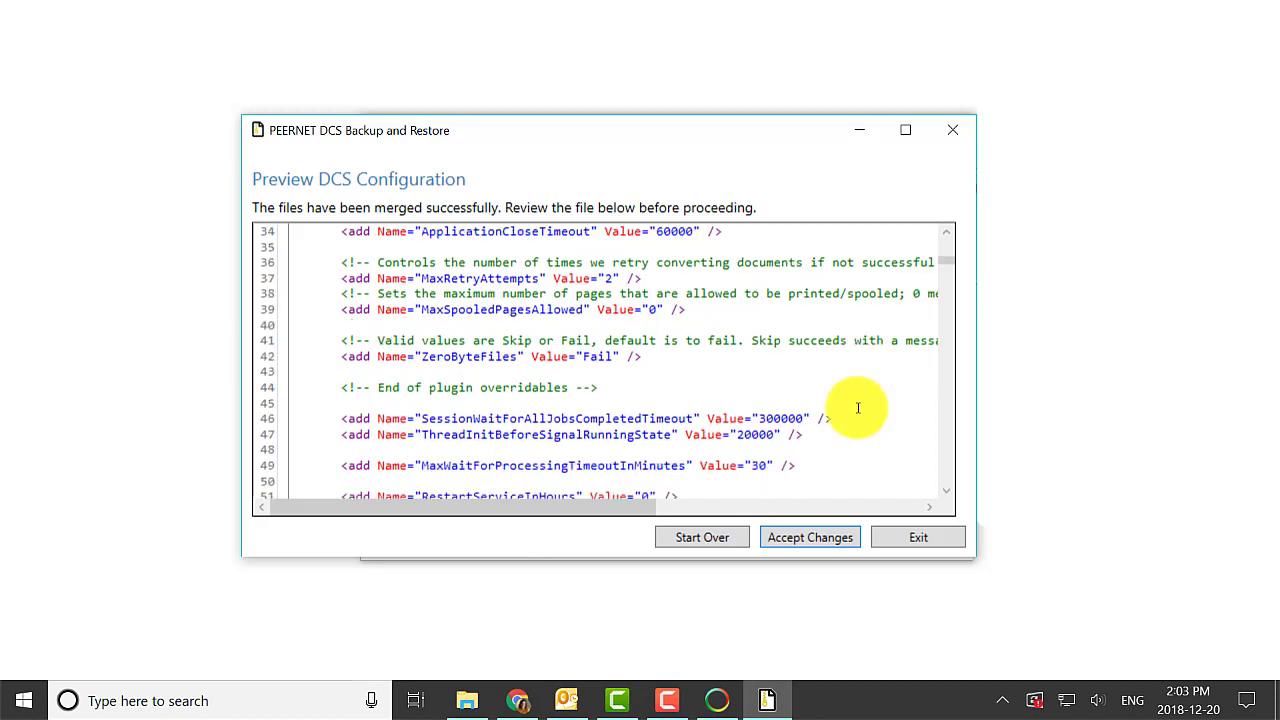
scroll(858, 407, "down", 2)
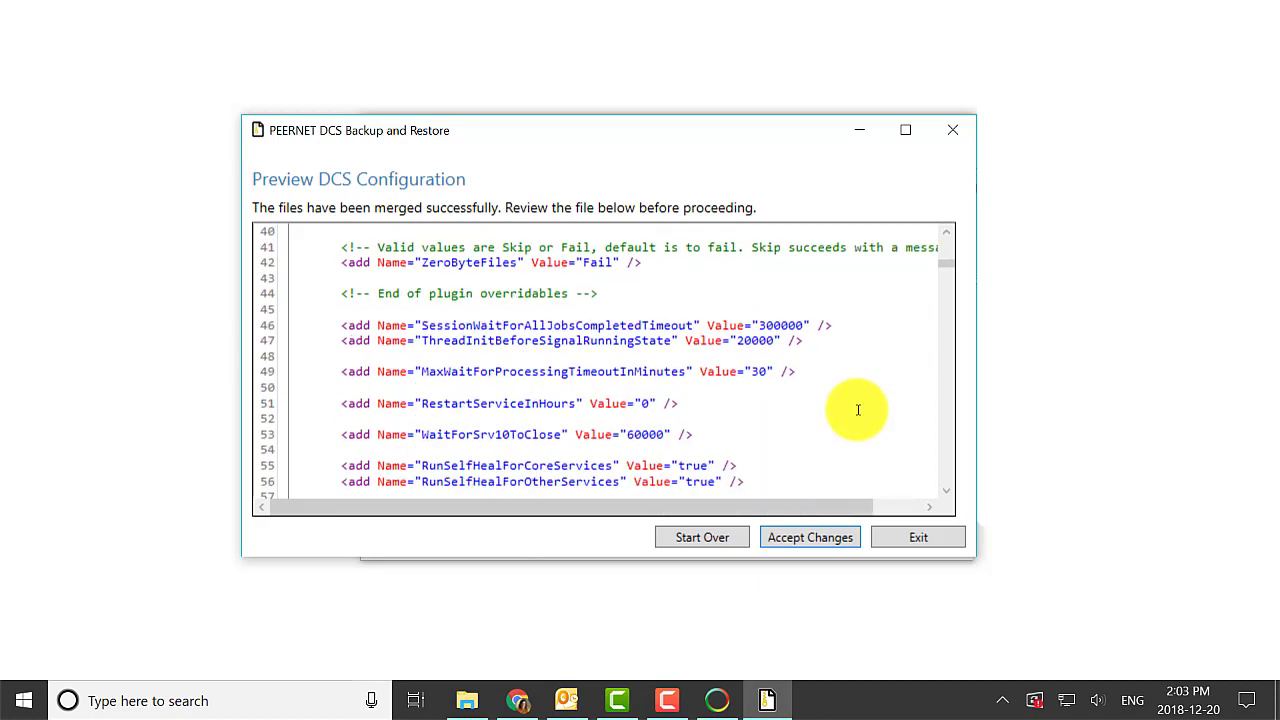
left_click(851, 538)
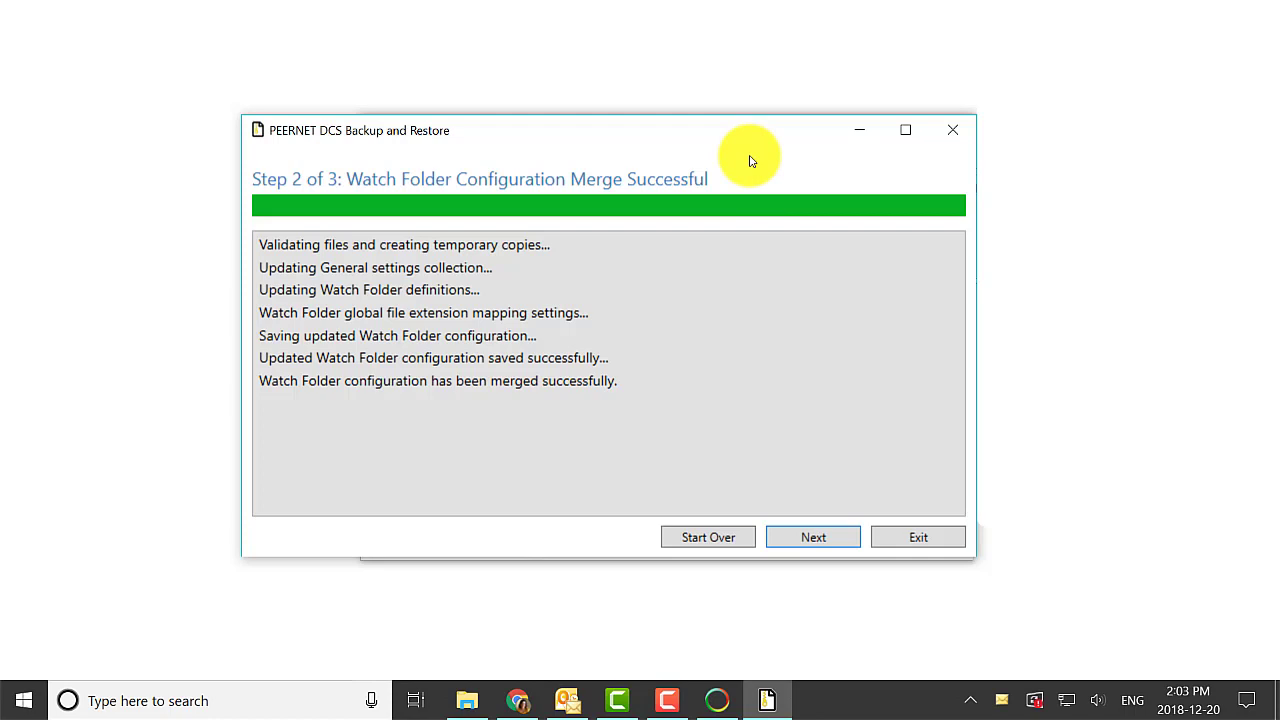
Step: Review and accept the merged Watch Folder configuration, let the restore complete, and exit the backup and restore utility
left_click(829, 545)
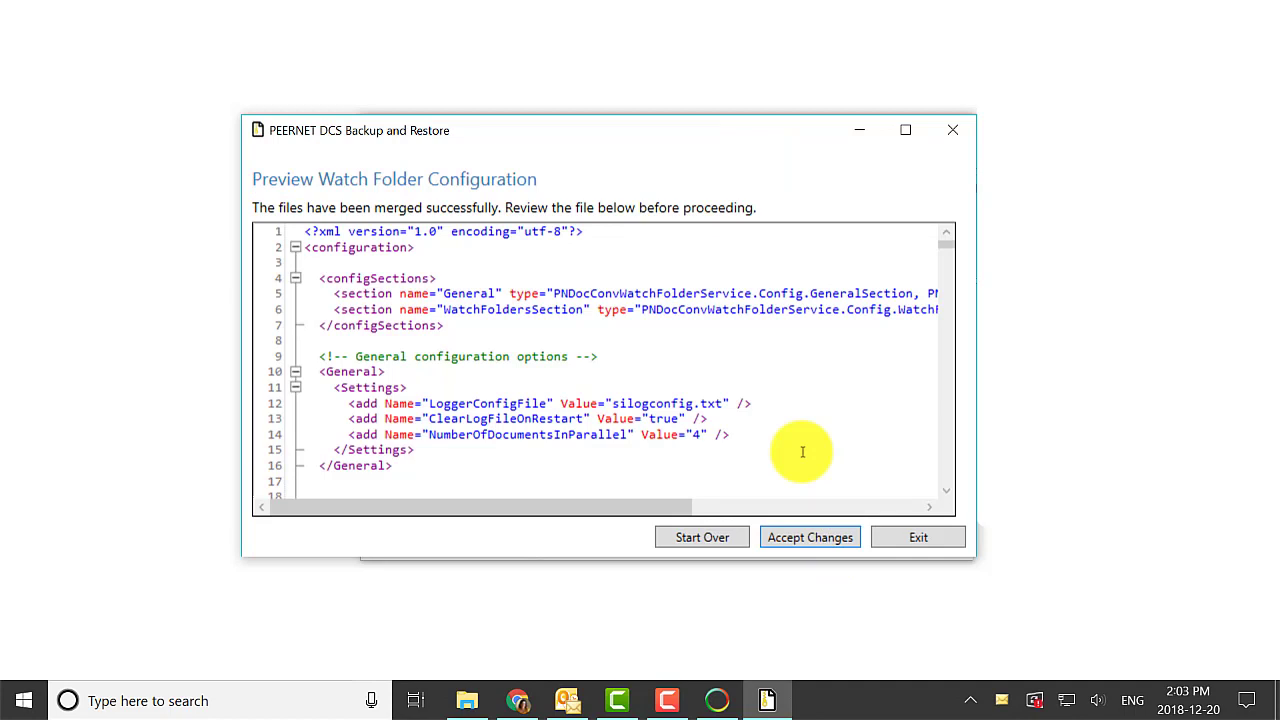
scroll(800, 450, "down", 3)
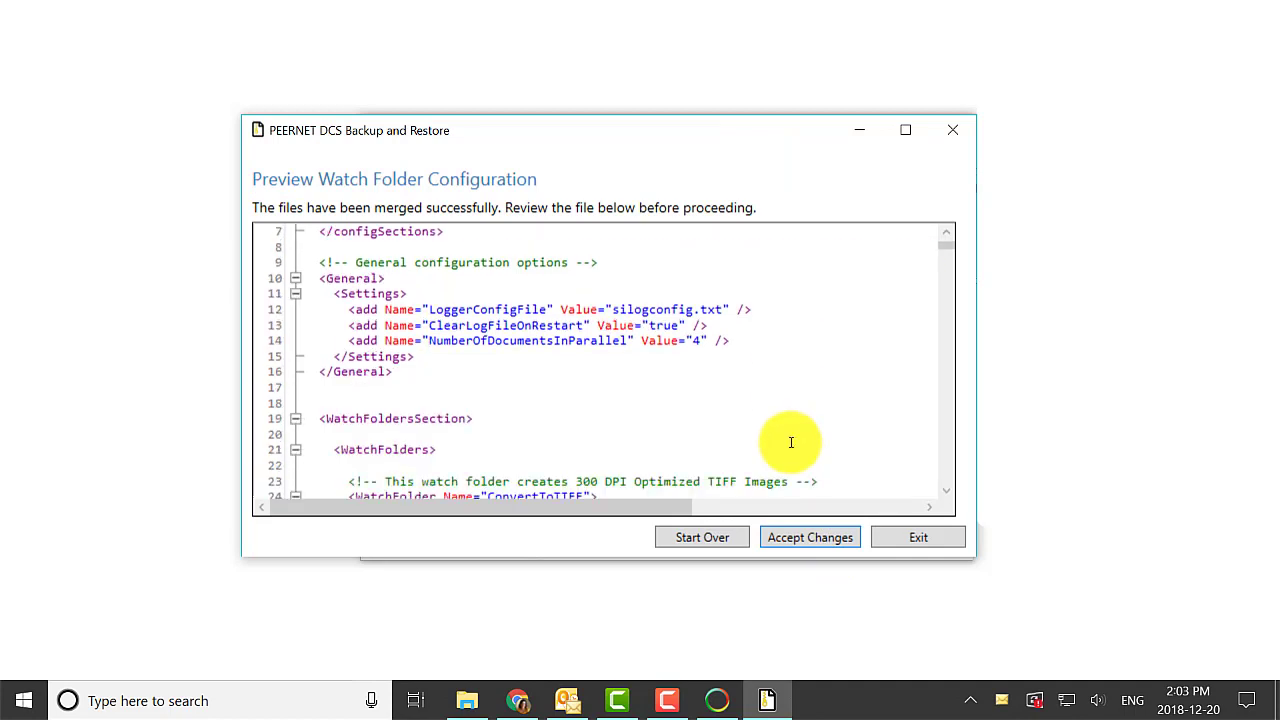
scroll(790, 442, "down", 6)
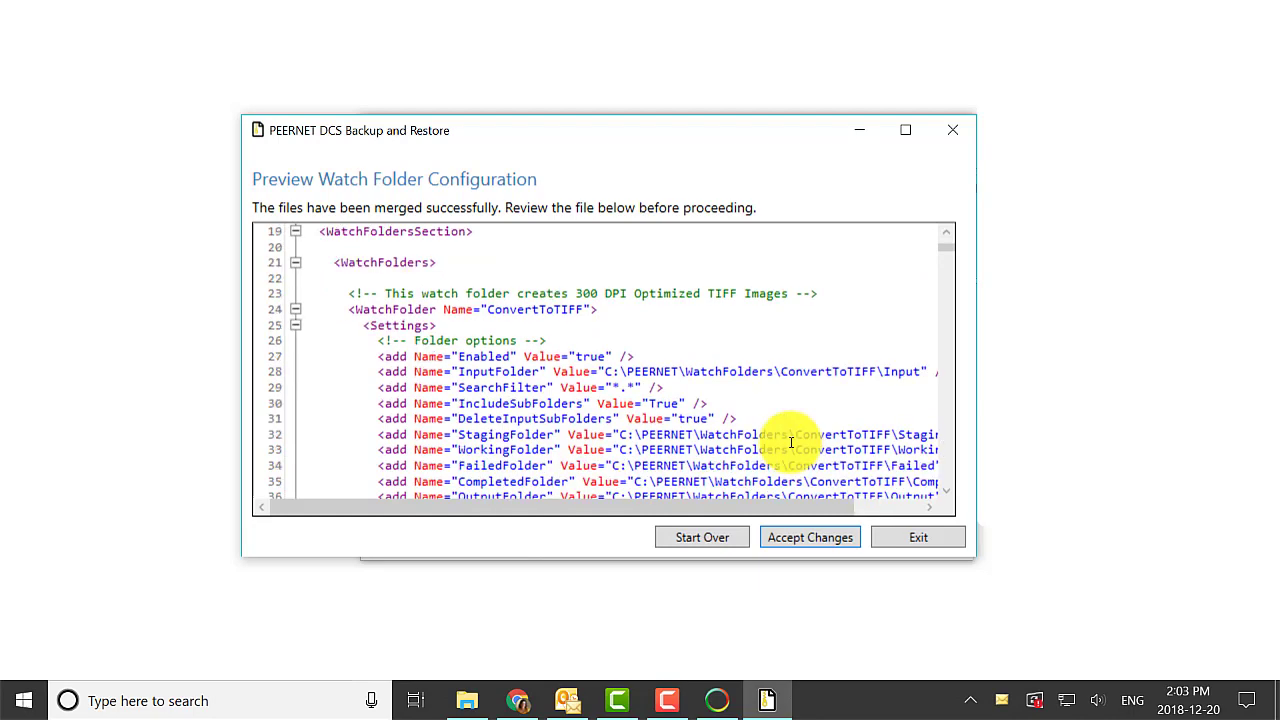
left_click(849, 540)
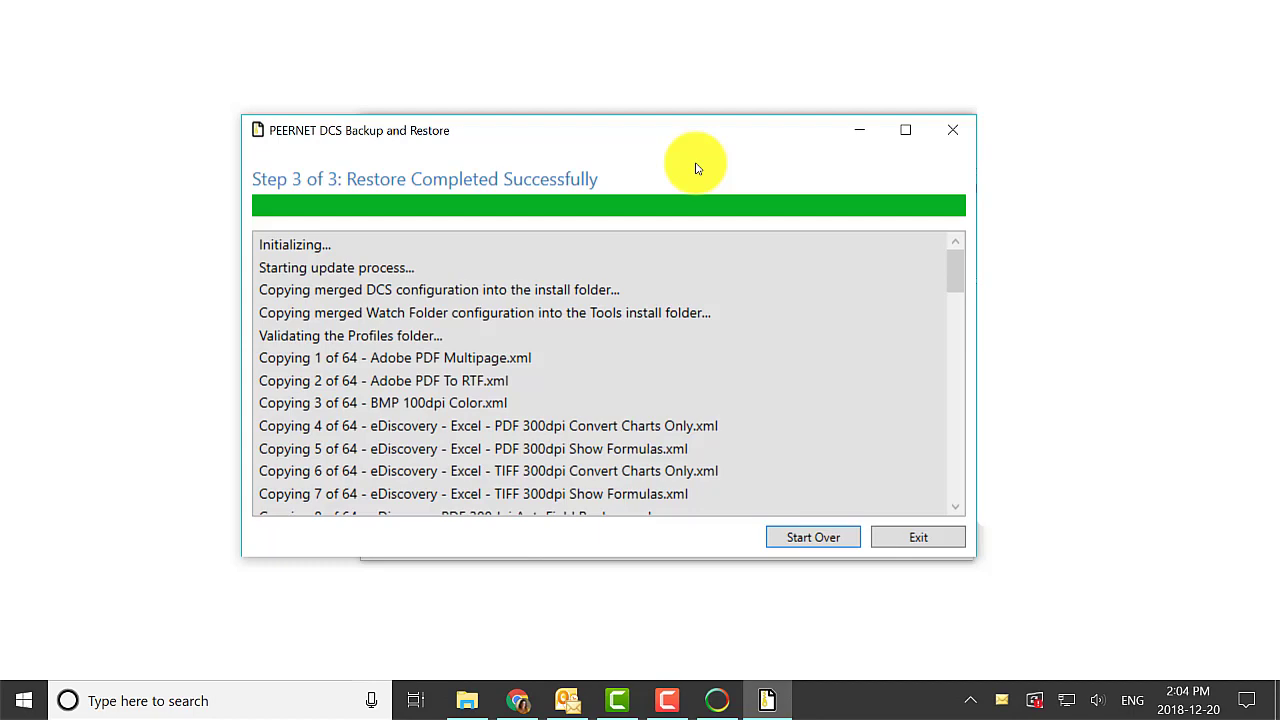
left_click(918, 537)
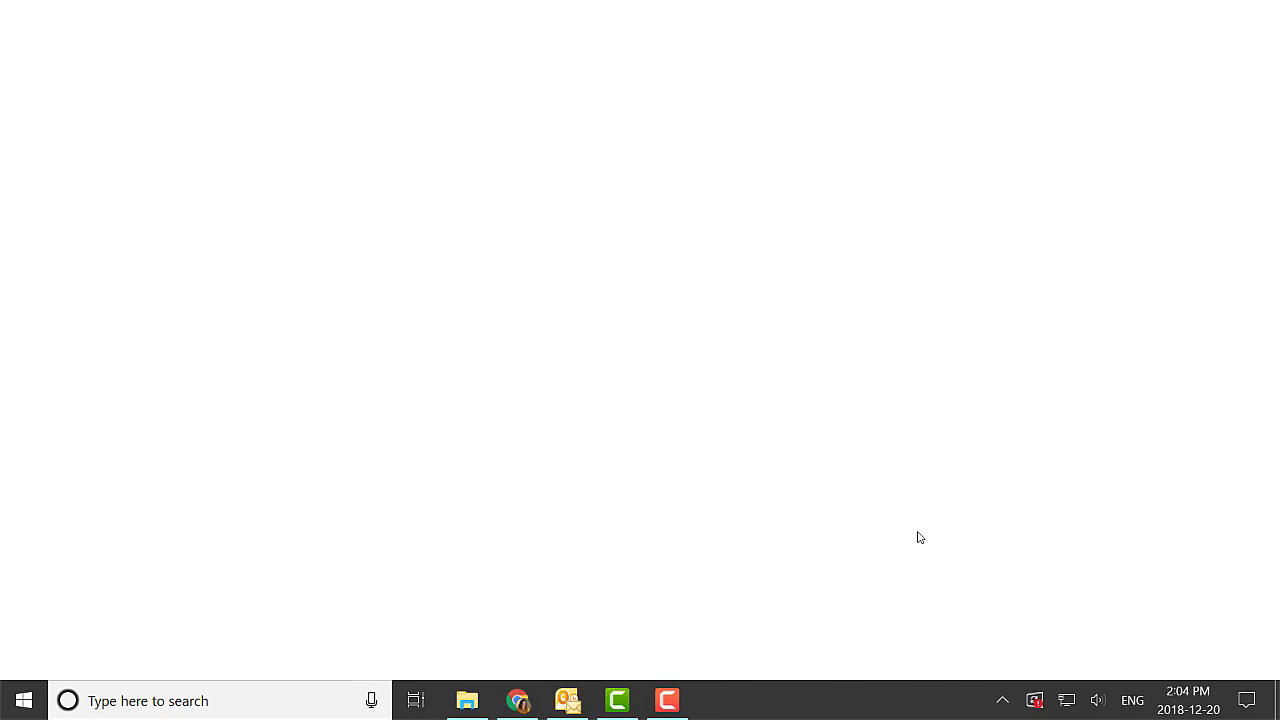
Step: Expand the Document Conversion Service 3.0 program group among the installed programs and browse through its entries
left_click(20, 698)
scroll(143, 452, "down", 5)
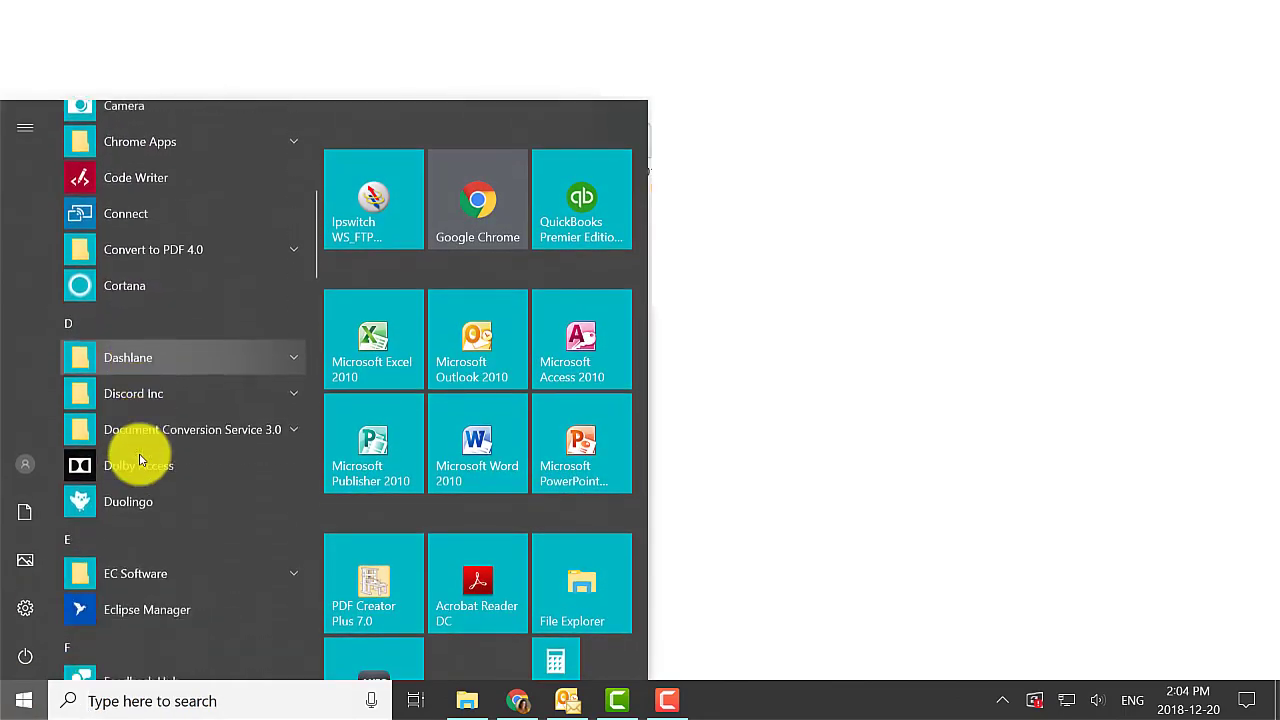
left_click(215, 341)
scroll(221, 445, "down", 2)
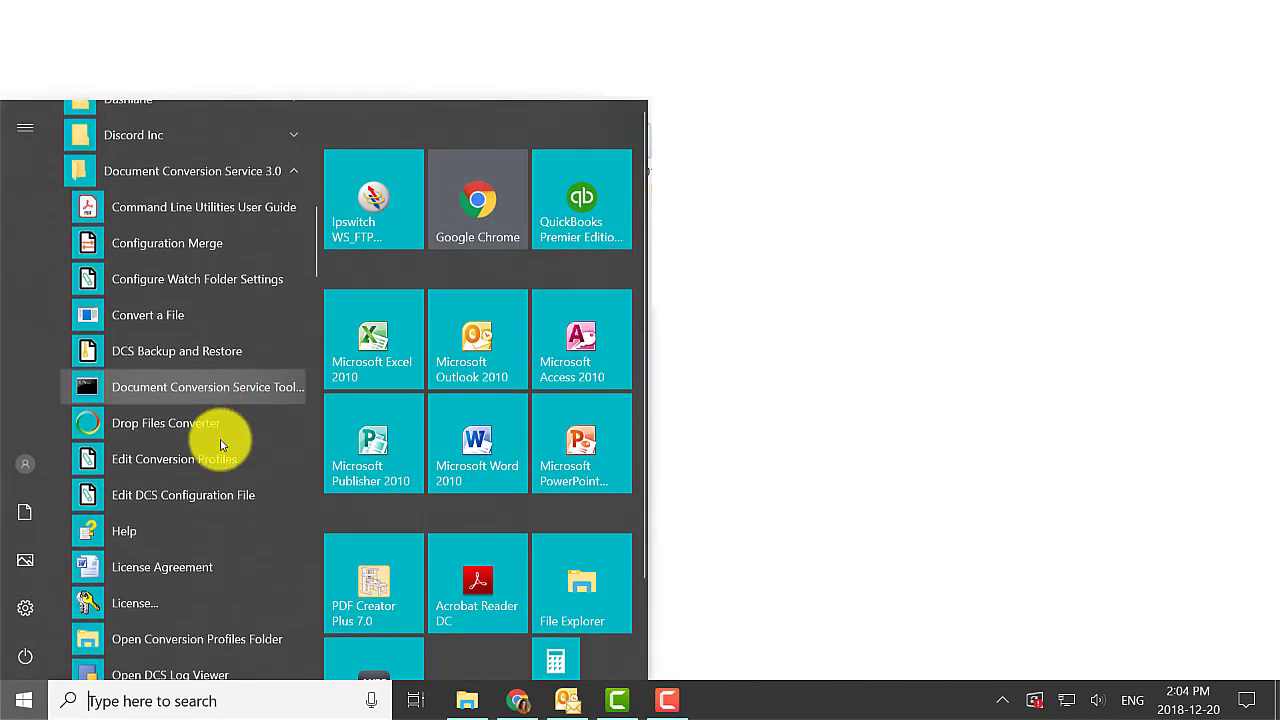
scroll(221, 445, "down", 2)
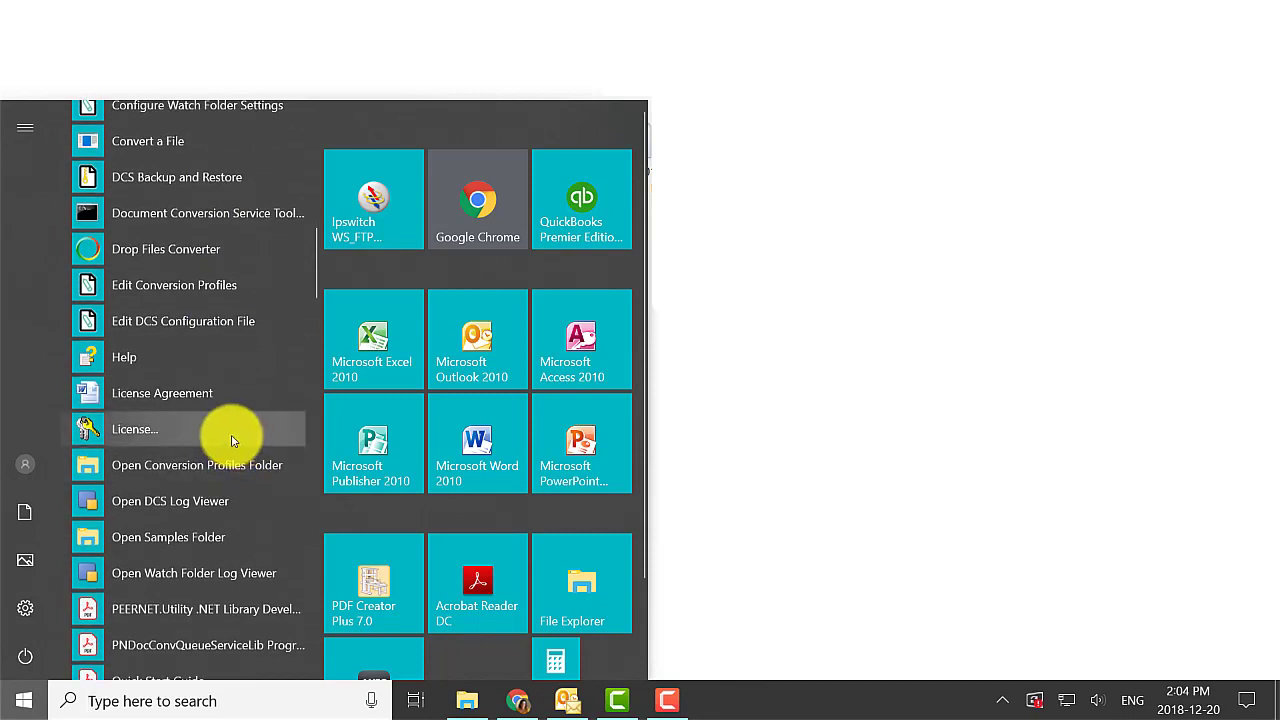